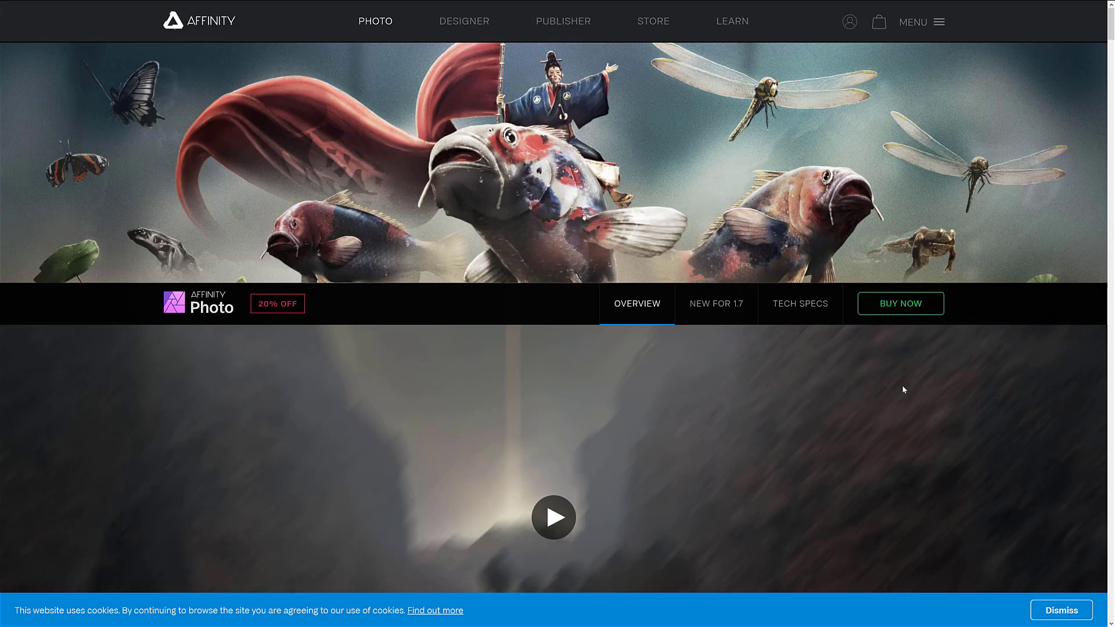
Step: Show the Affinity Designer pricing: Mac and Windows CA$54.99, iPad CA$21.99
key("ctrl+Tab")
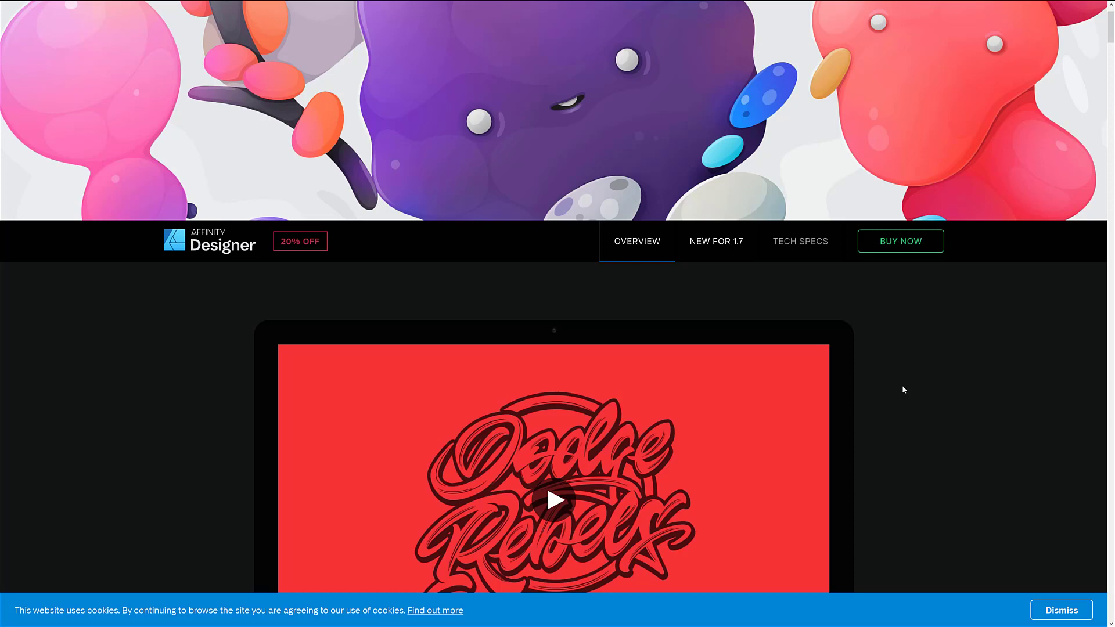
left_click(913, 251)
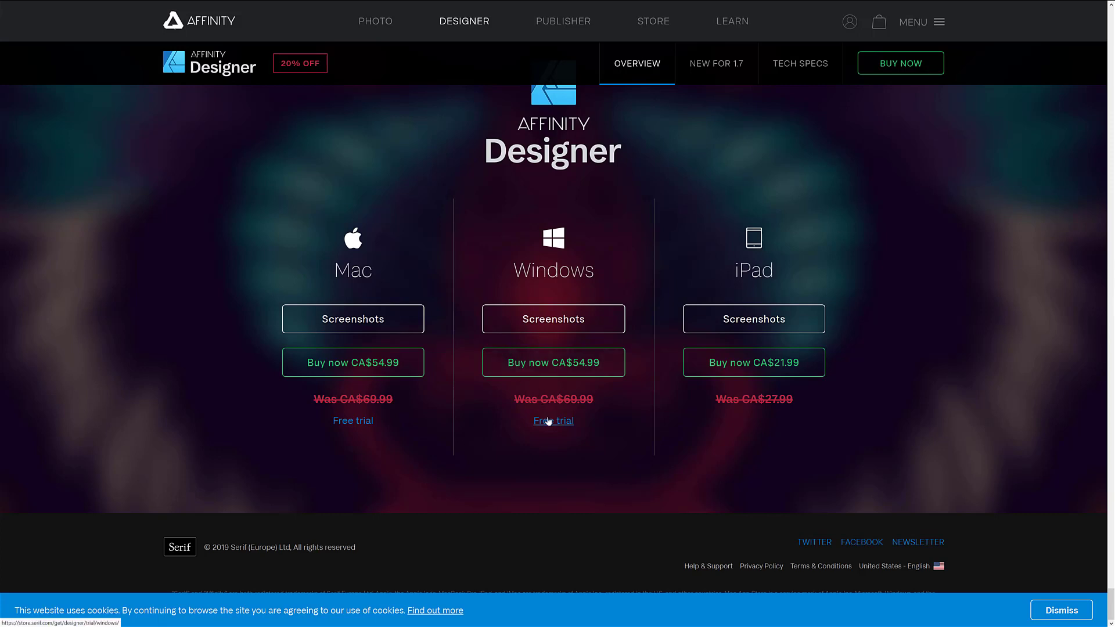
scroll(548, 422, "up", 3)
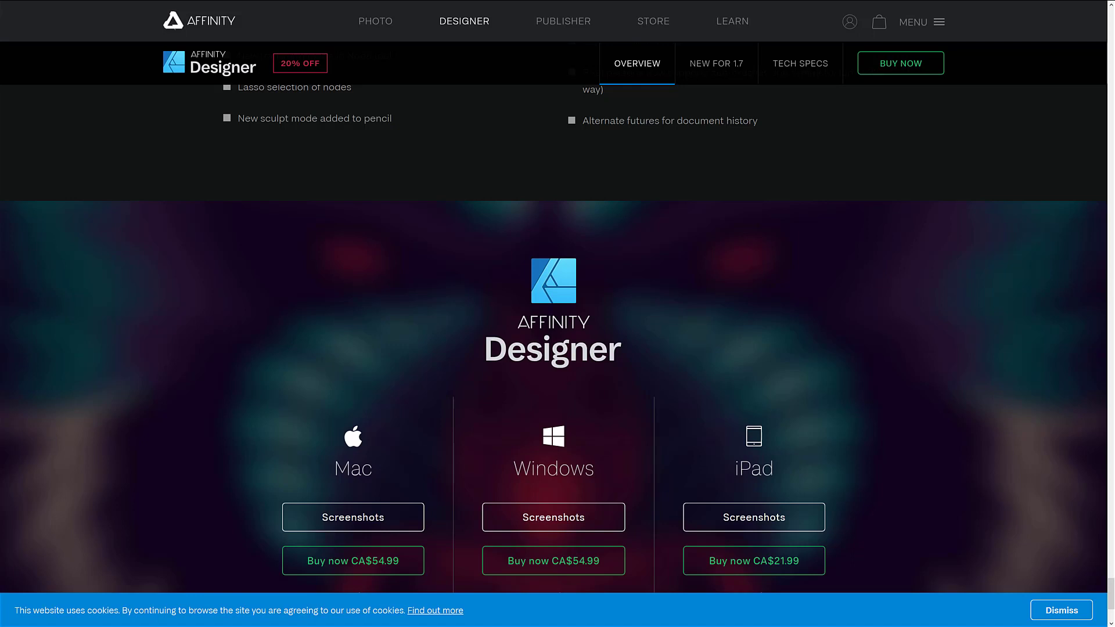
Step: Bring Affinity Photo, with the blue two-layer Affinity logo document, to the front
key("alt+Tab")
key("alt+Tab")
key("alt+Tab")
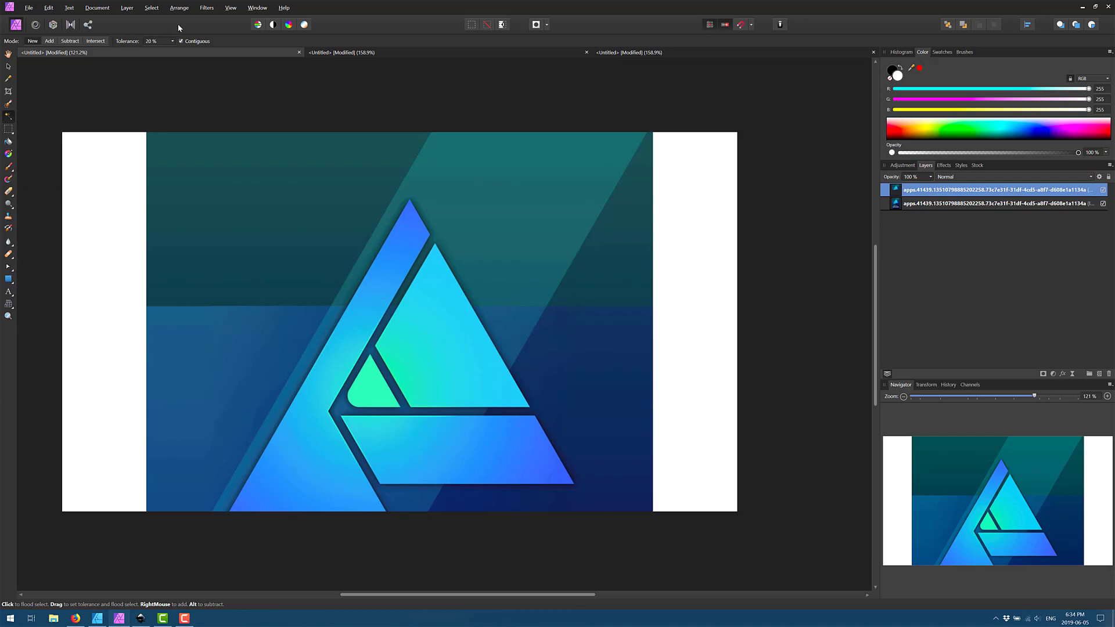
Step: Apply a 1 px Gaussian Blur to the logo image, then zoom in and back out
left_click(207, 8)
mouse_move(199, 27)
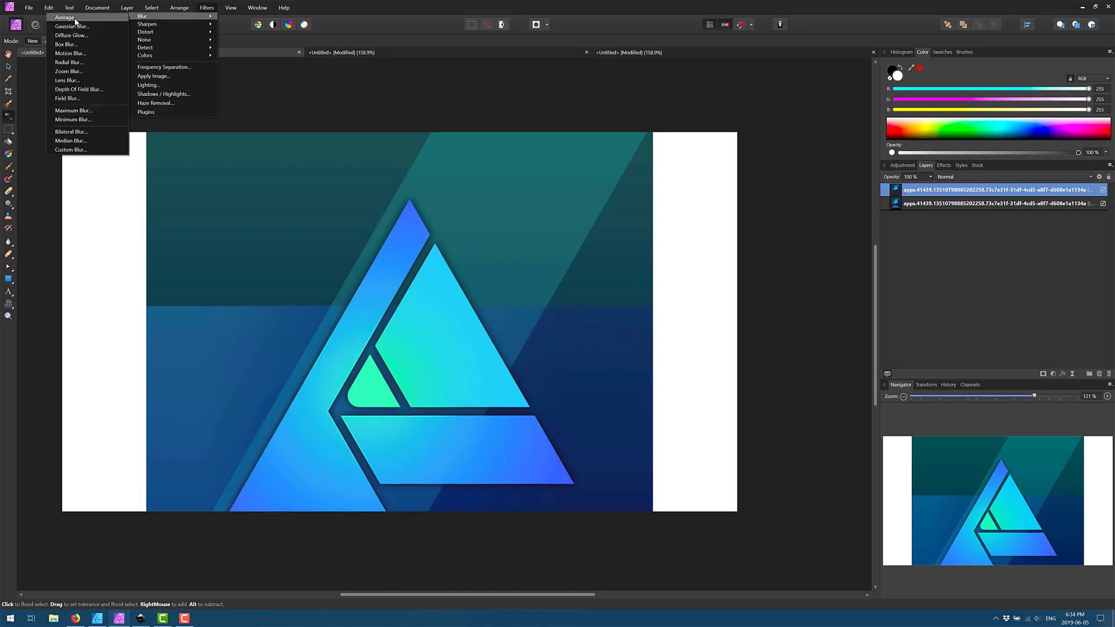
left_click(74, 26)
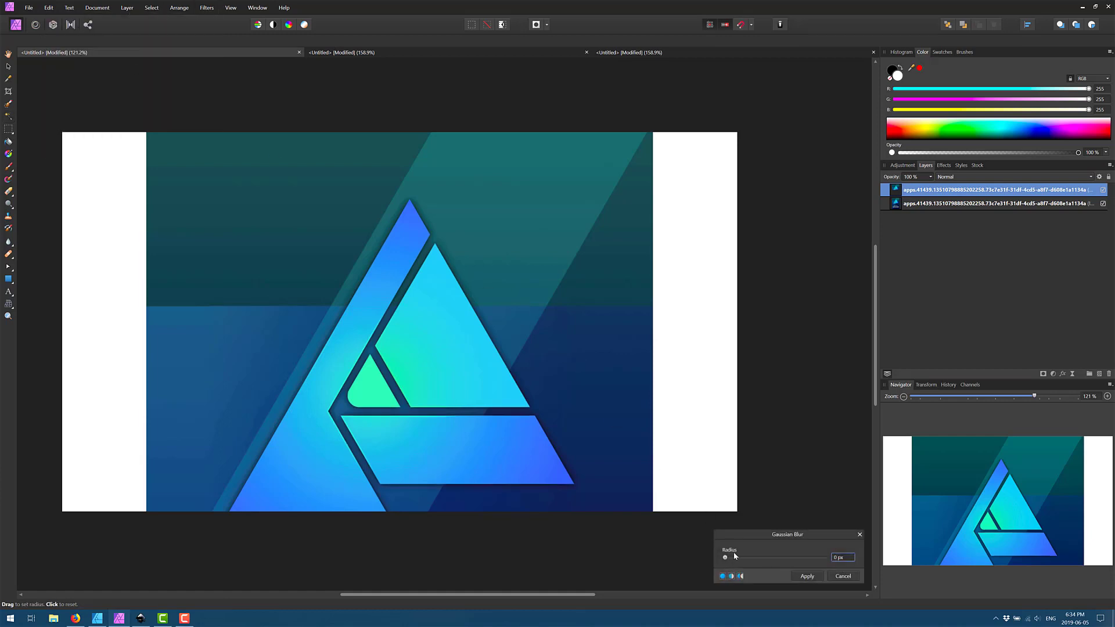
left_click_drag(726, 558, 784, 560)
left_click(808, 576)
key("w")
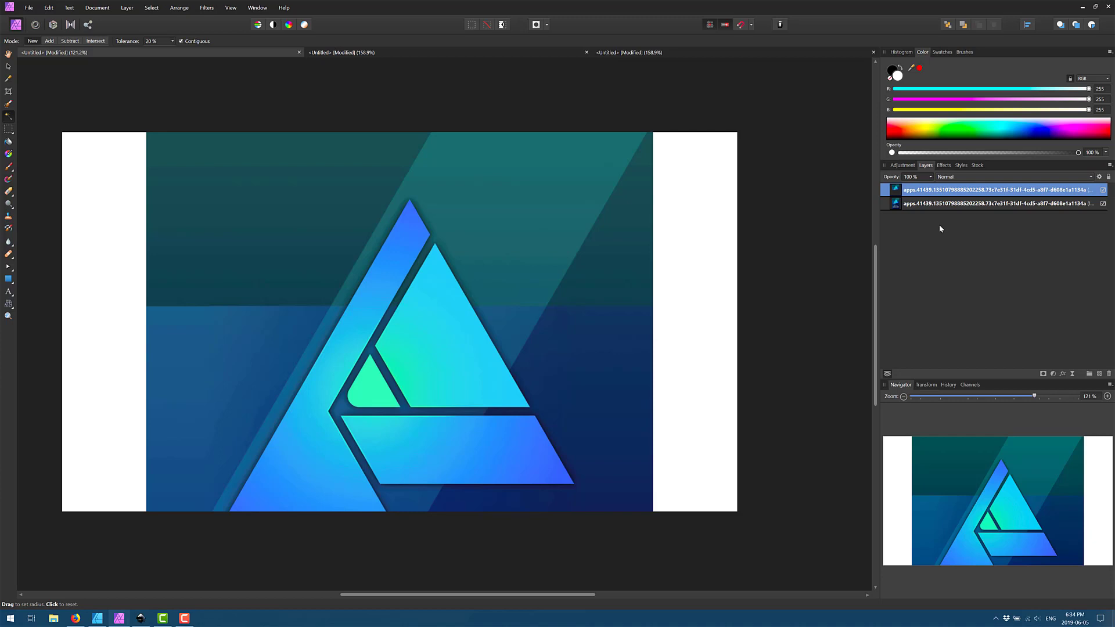
scroll(436, 267, "up", 15)
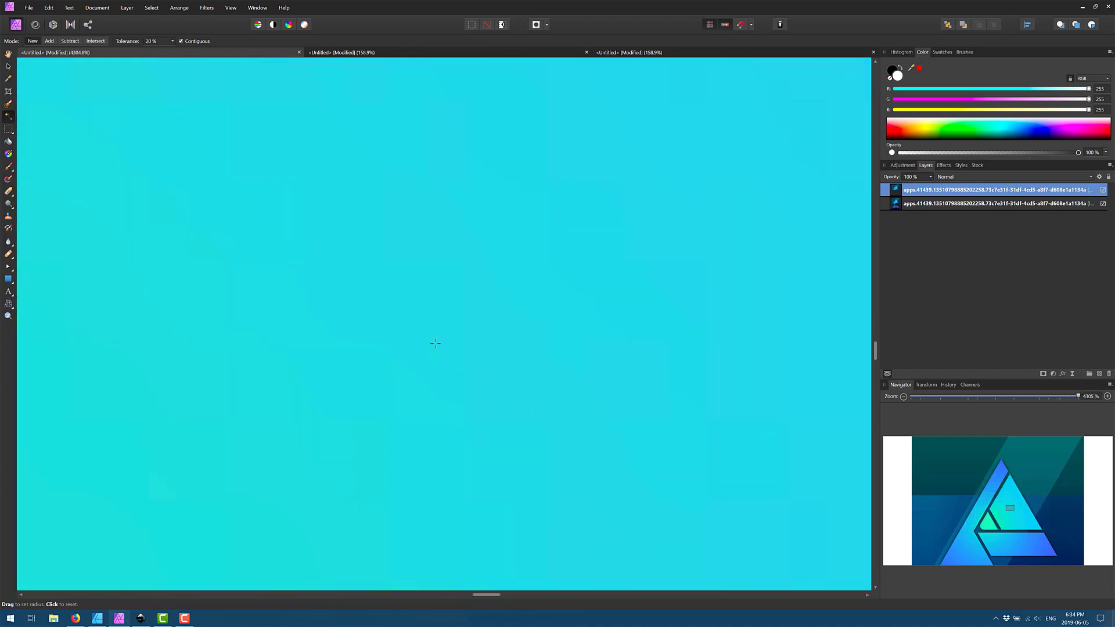
scroll(436, 342, "up", 10)
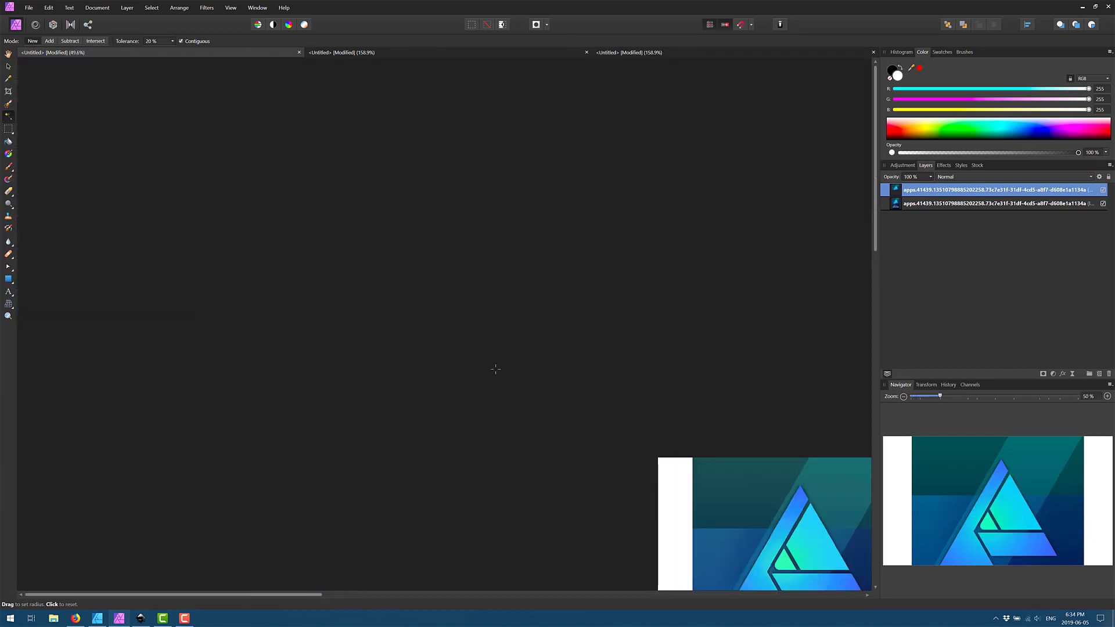
scroll(566, 354, "down", 3)
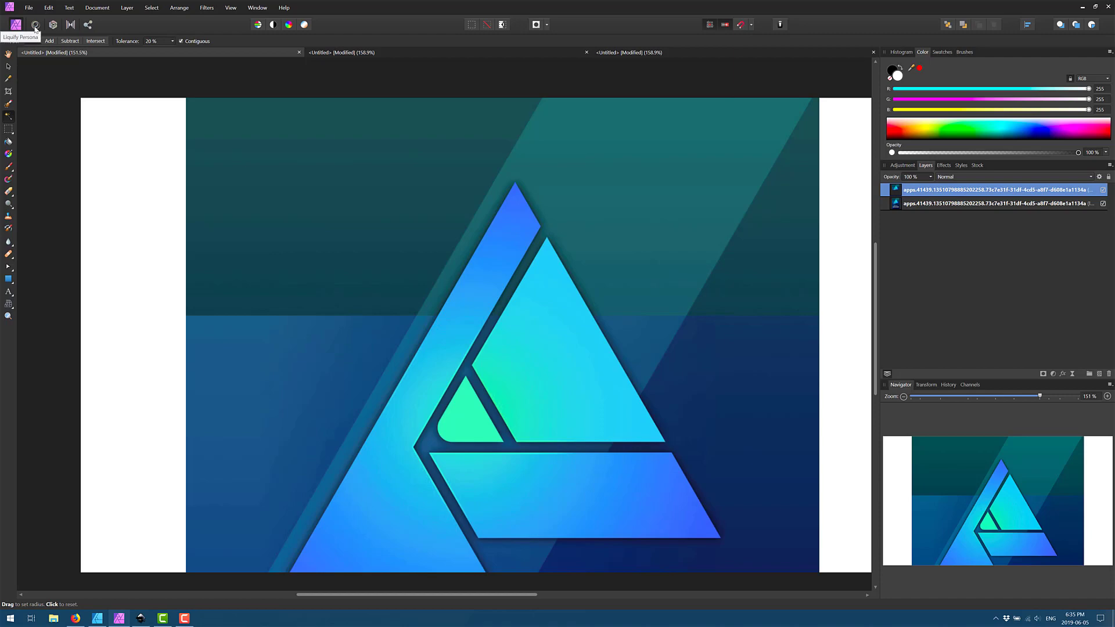
Step: Liquify the triangle's left edge, horizon and green shape, apply it, then cancel out of Develop
left_click(35, 26)
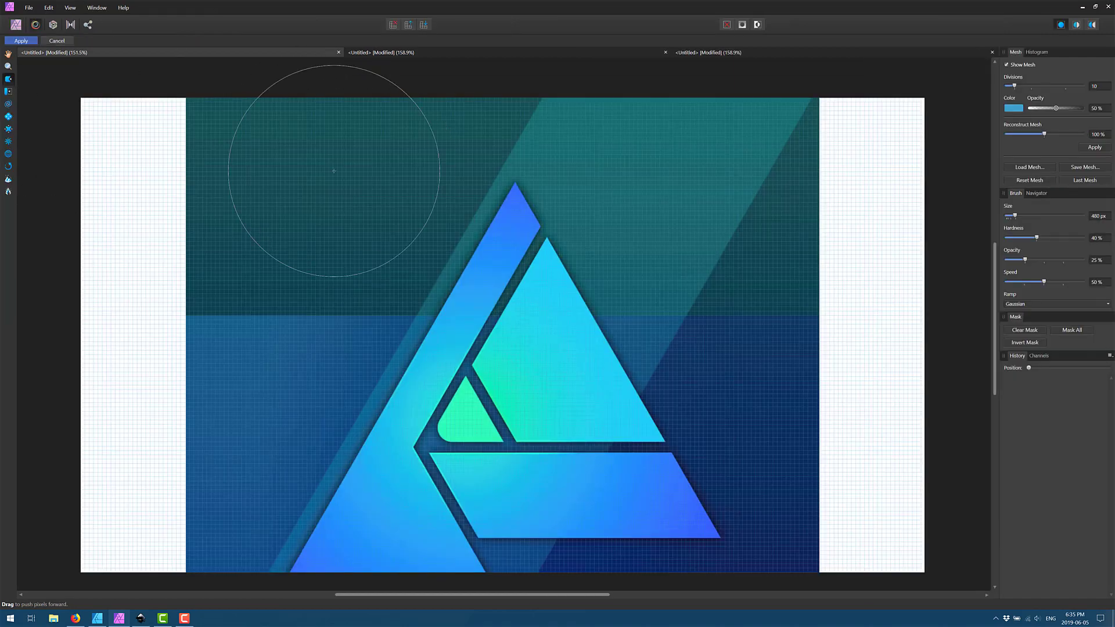
mouse_move(391, 204)
left_mouse_down()
mouse_move(386, 217)
mouse_move(445, 239)
mouse_move(378, 278)
left_mouse_up()
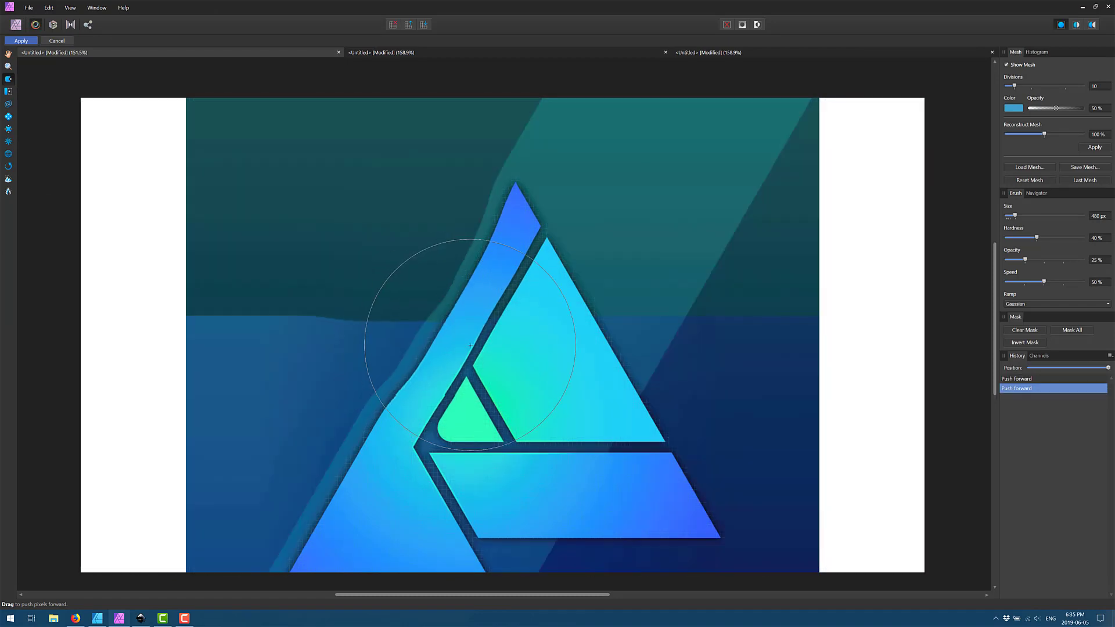
mouse_move(473, 348)
left_mouse_down()
mouse_move(418, 422)
mouse_move(441, 430)
mouse_move(410, 398)
left_mouse_up()
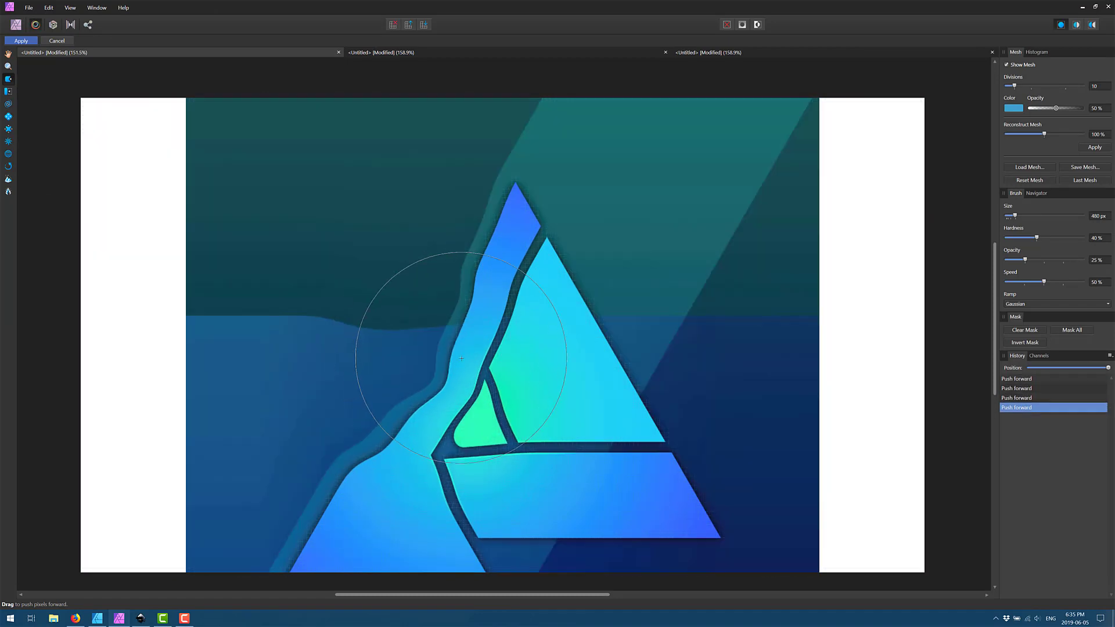
mouse_move(460, 348)
left_mouse_down()
mouse_move(523, 398)
mouse_move(672, 386)
left_mouse_up()
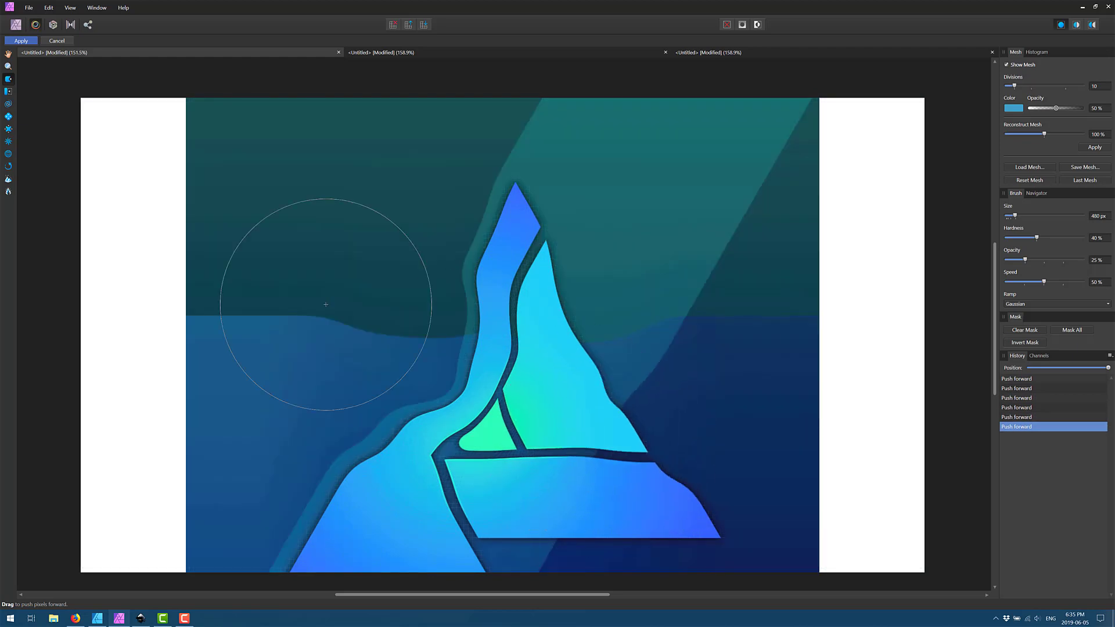
left_click(20, 40)
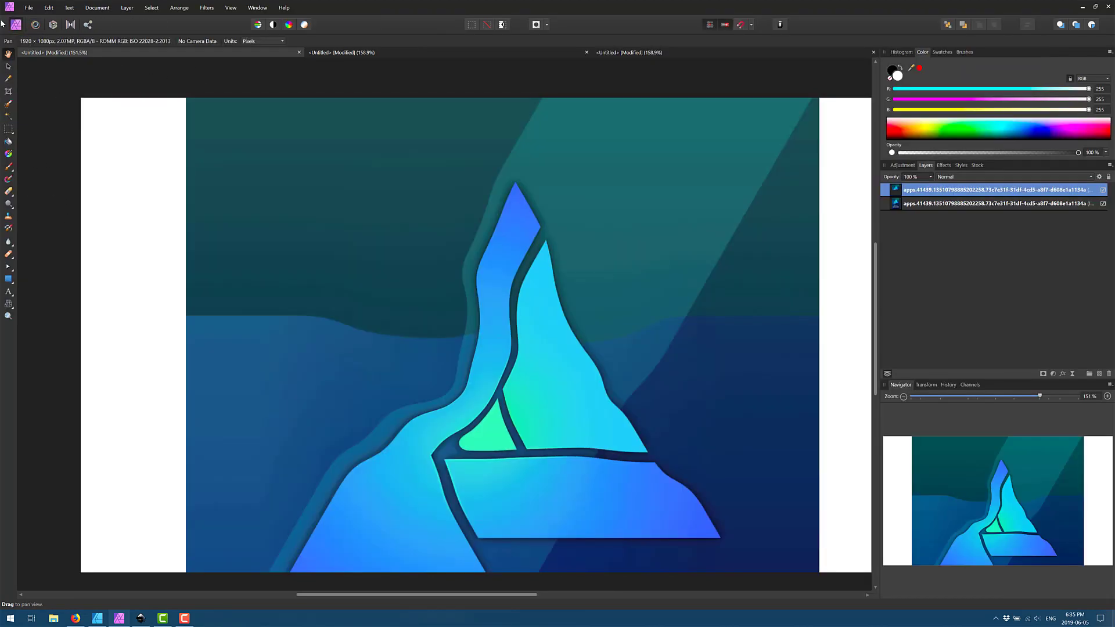
left_click(52, 25)
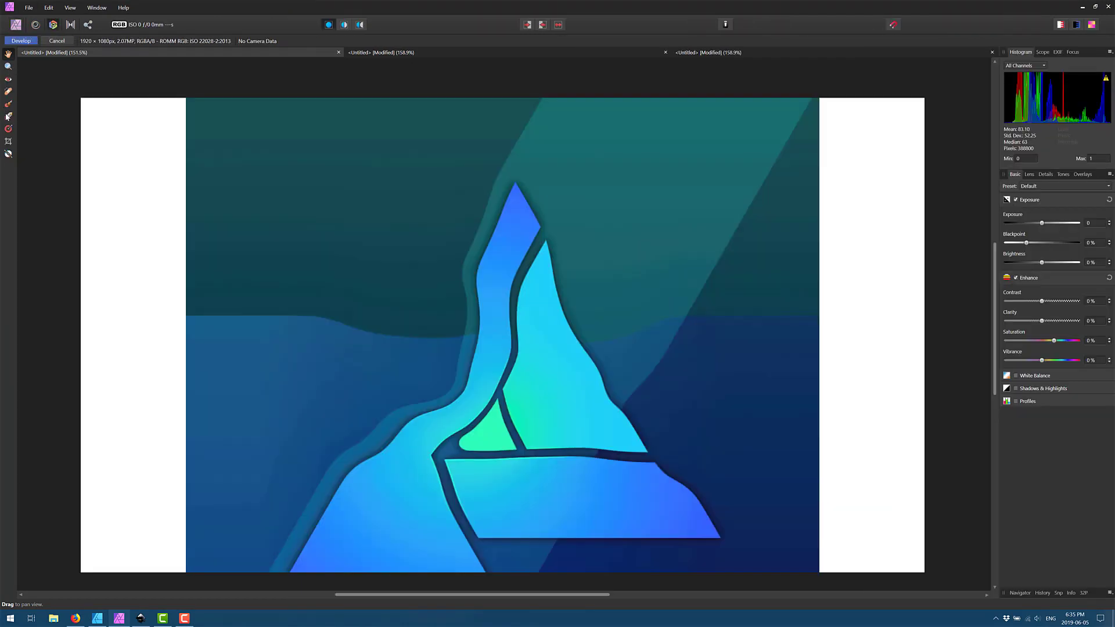
left_click(52, 42)
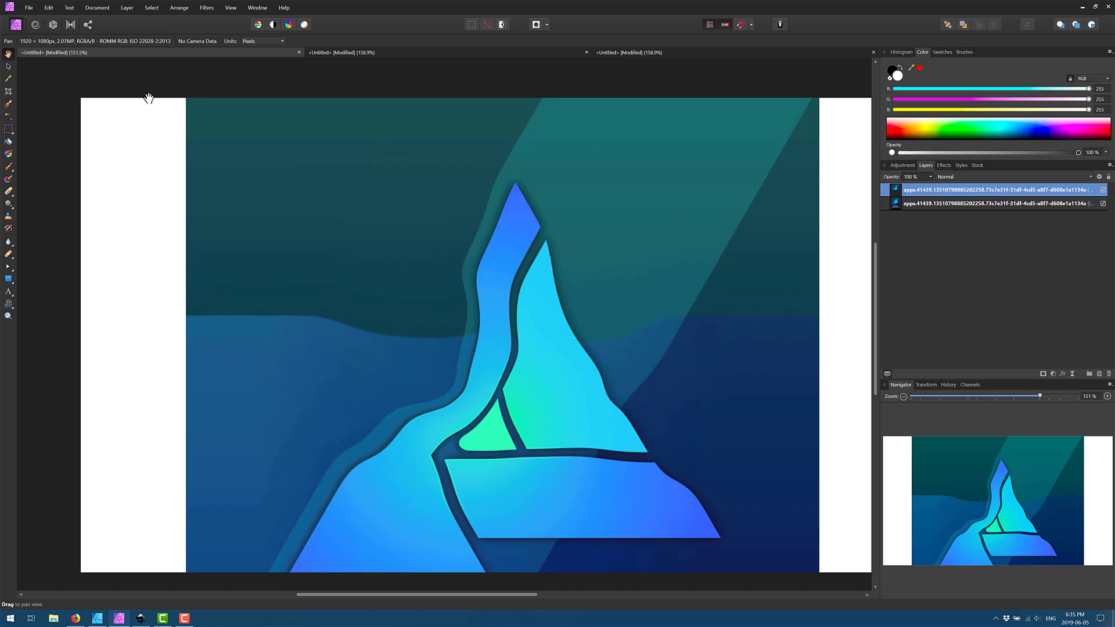
left_click(28, 10)
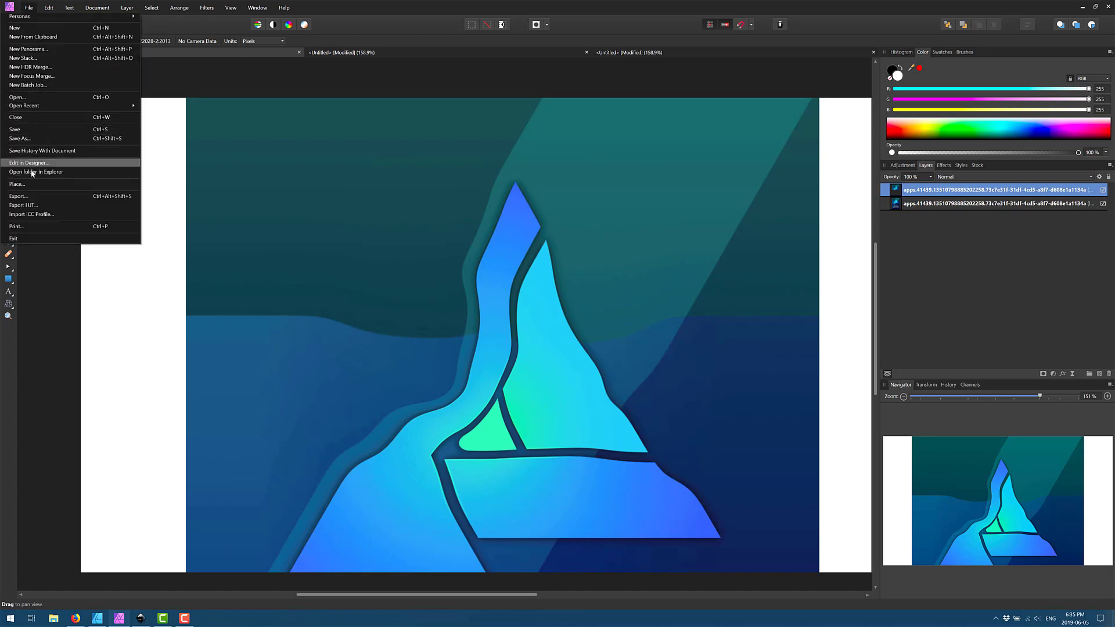
left_click(37, 196)
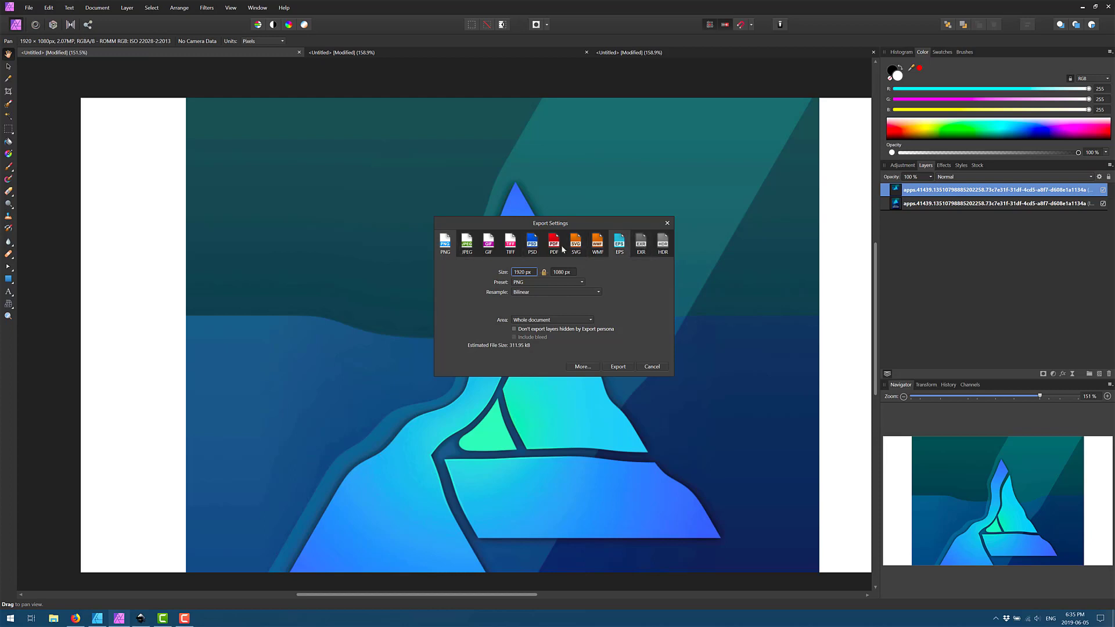
left_click(652, 366)
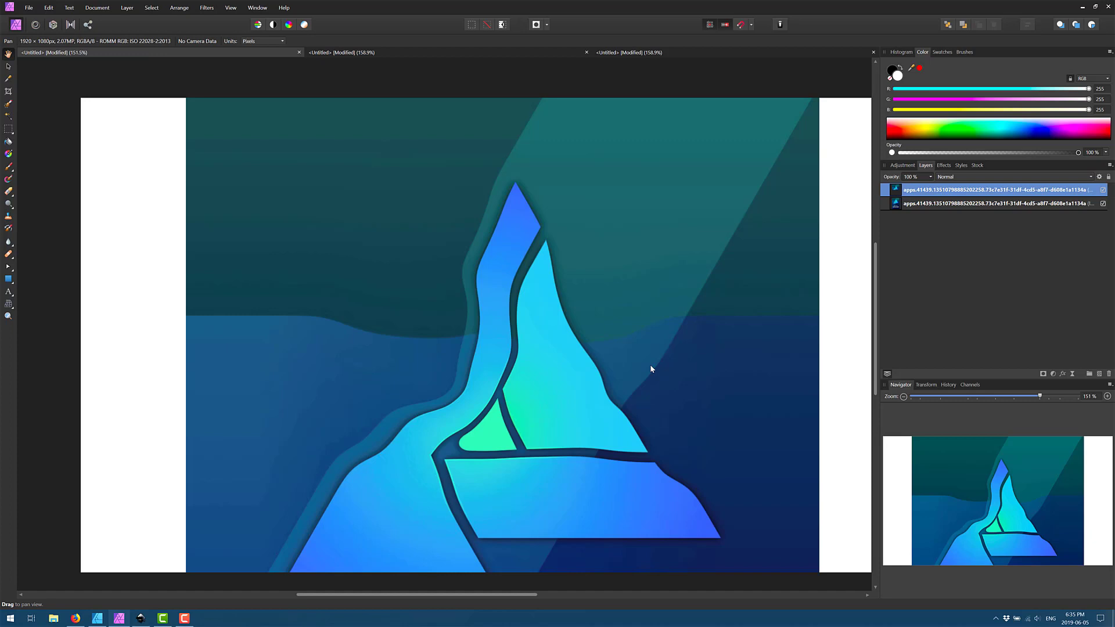
Step: Bring up the split Photo/Designer logo document in Affinity Designer and enter Pixel Persona
key("alt+Tab")
key("alt+Tab")
key("alt+Tab")
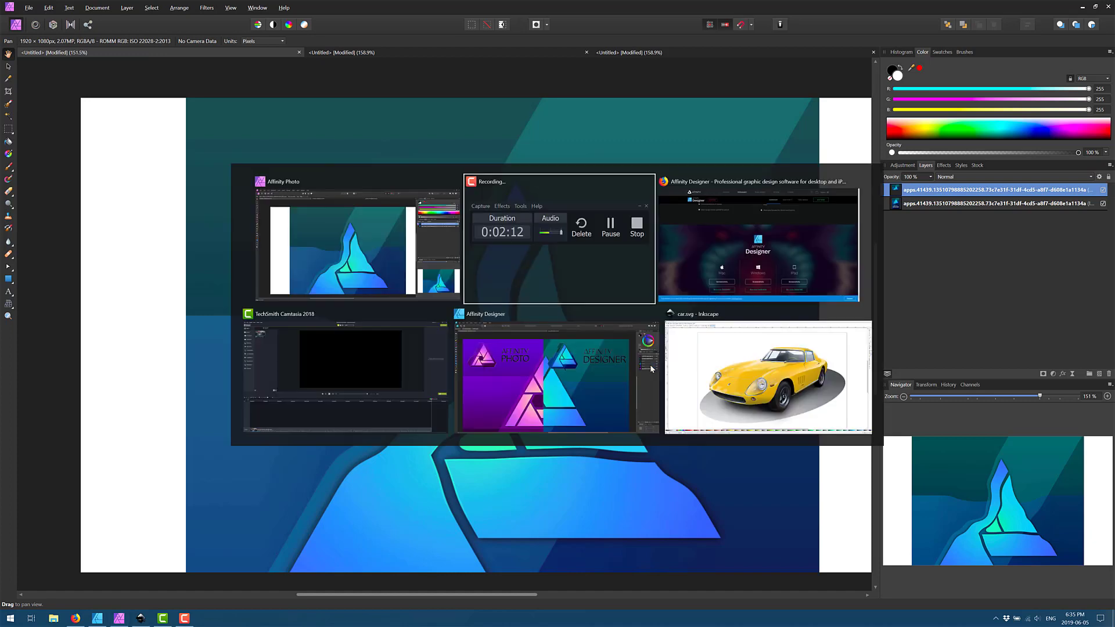
key("alt+Tab")
key("alt+Tab")
key("alt+Tab")
key("alt+Tab")
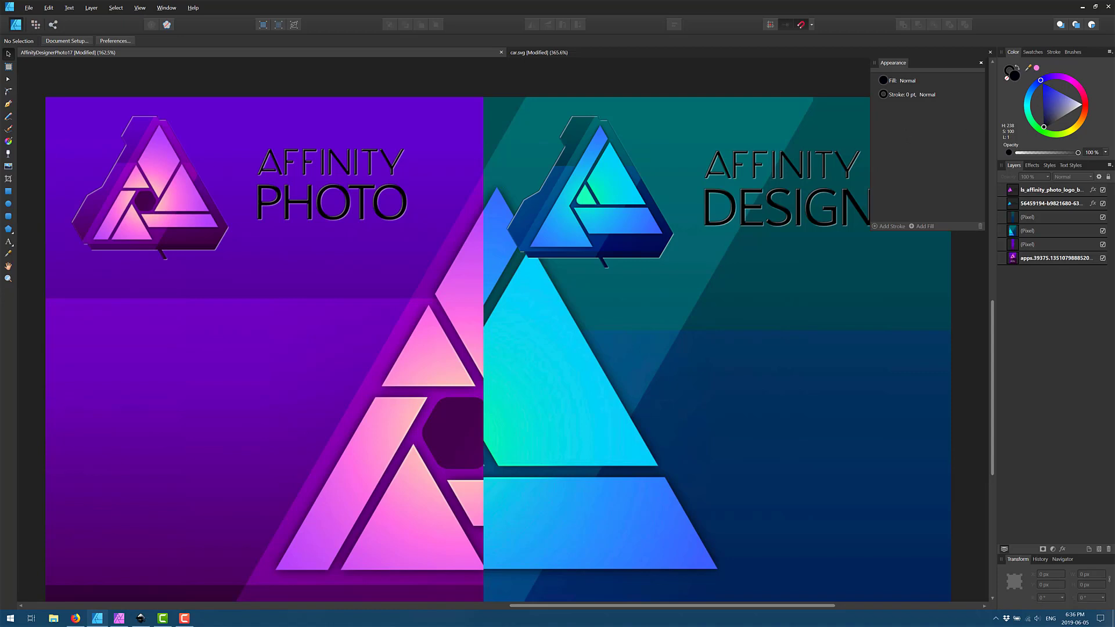
key("F10")
left_click(35, 25)
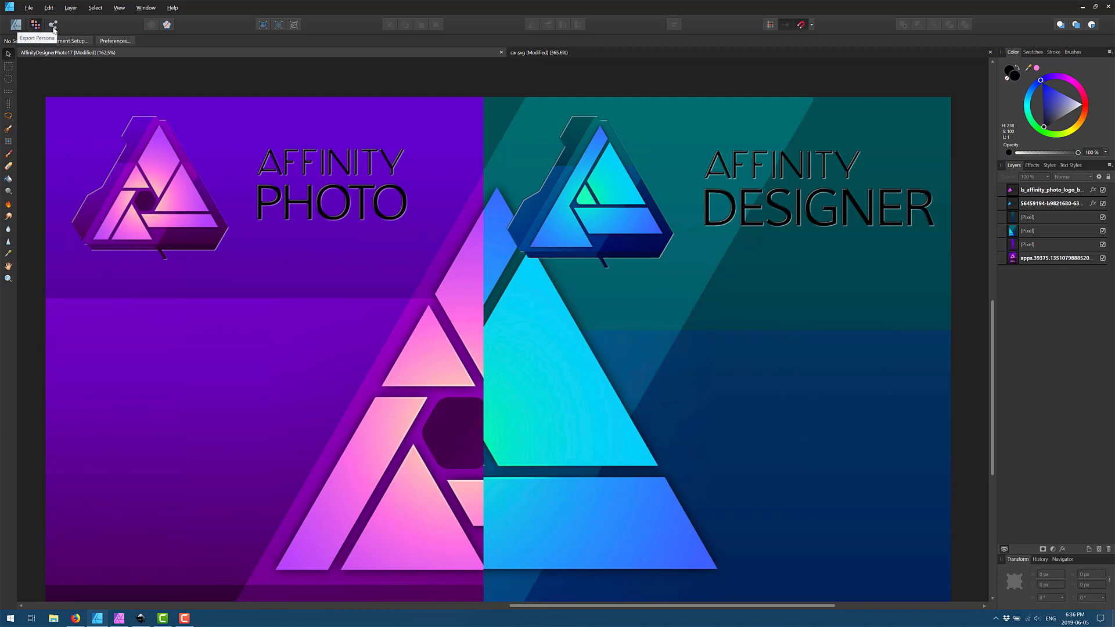
Step: Back in Designer Persona, select the Affinity Photo logo layer and keep its blend mode Normal
left_click(16, 24)
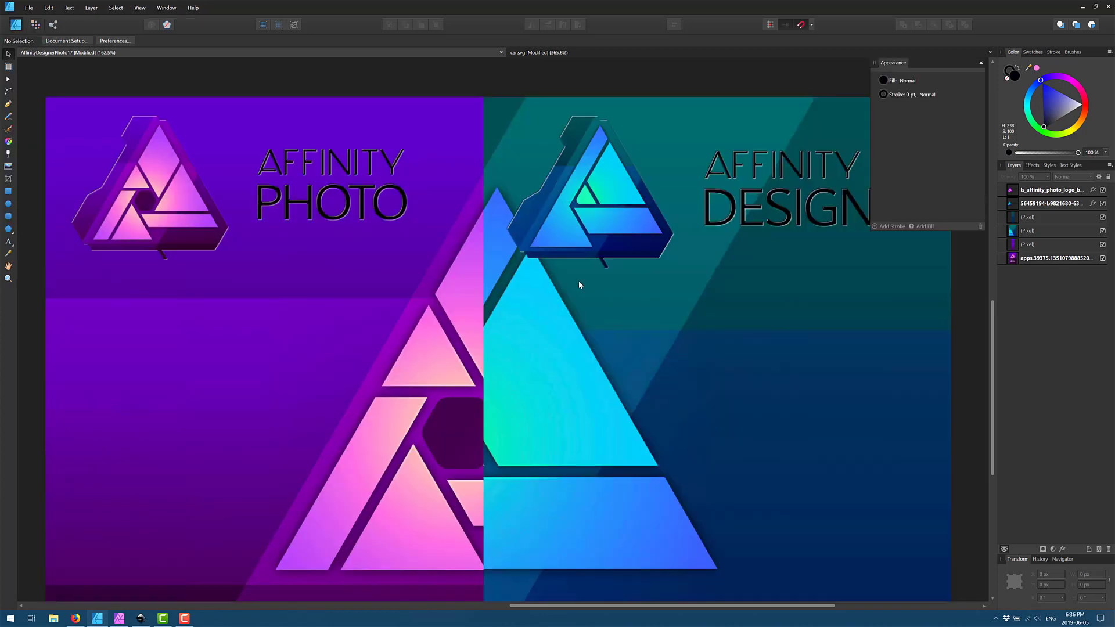
left_click(1052, 190)
left_click(1072, 177)
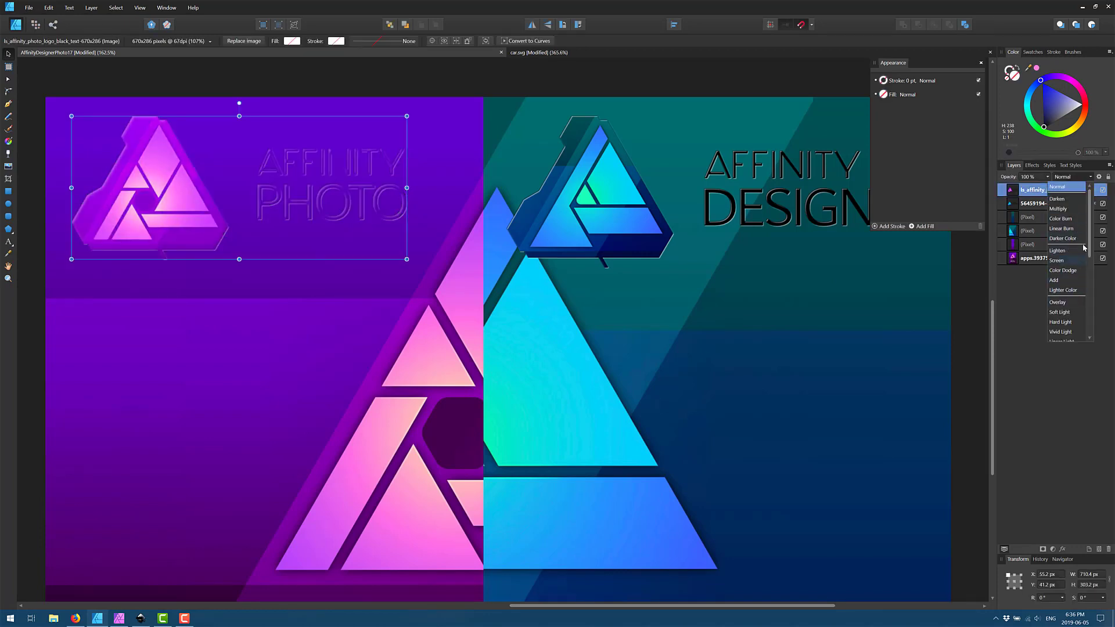
left_click(1011, 305)
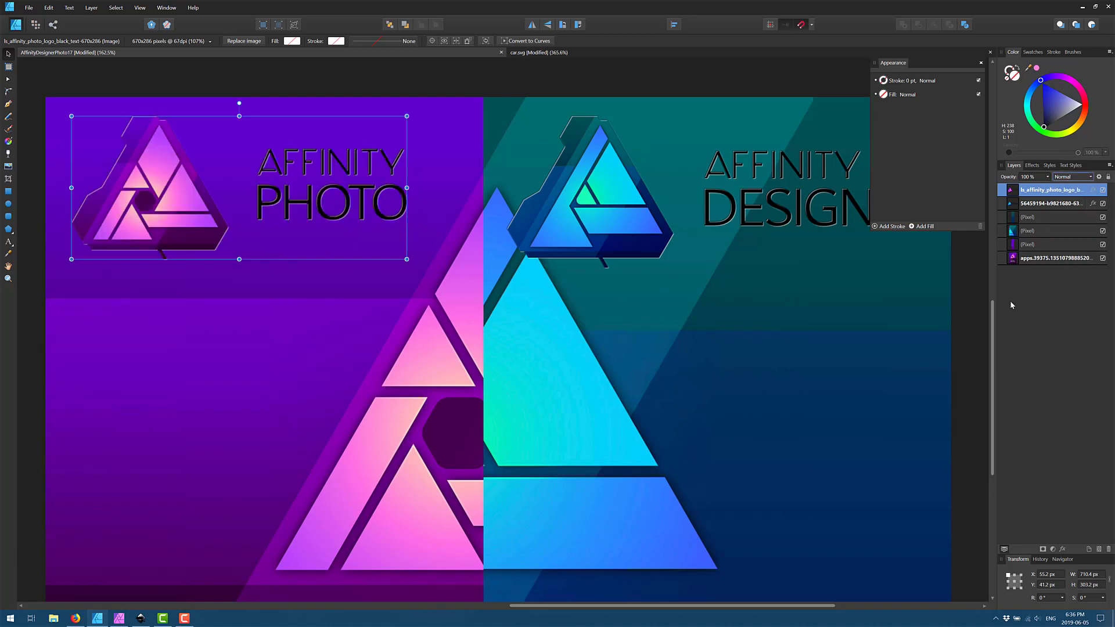
Step: Try a thicker Outline effect on the logo, remove it, then view Styles and Text Styles
left_click(1032, 165)
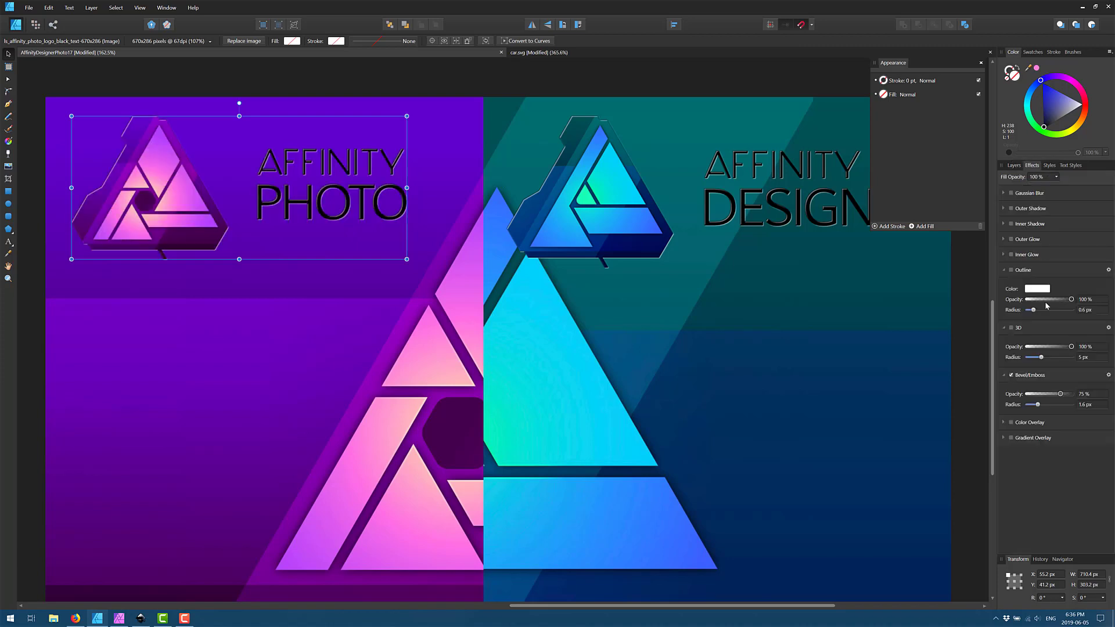
left_click(1012, 270)
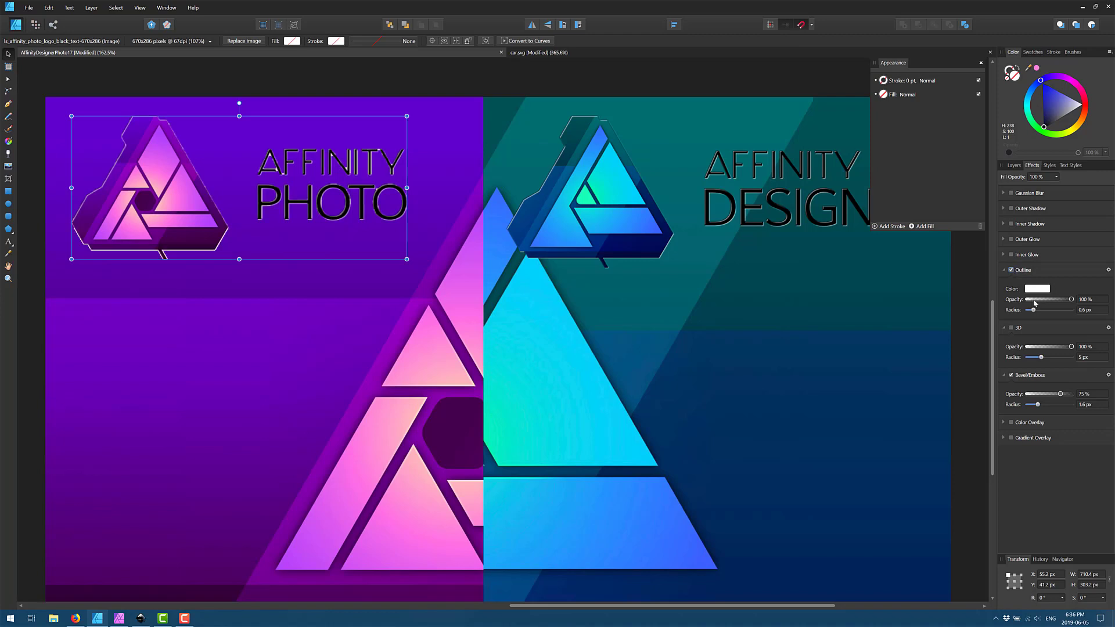
left_click_drag(1034, 310, 1064, 310)
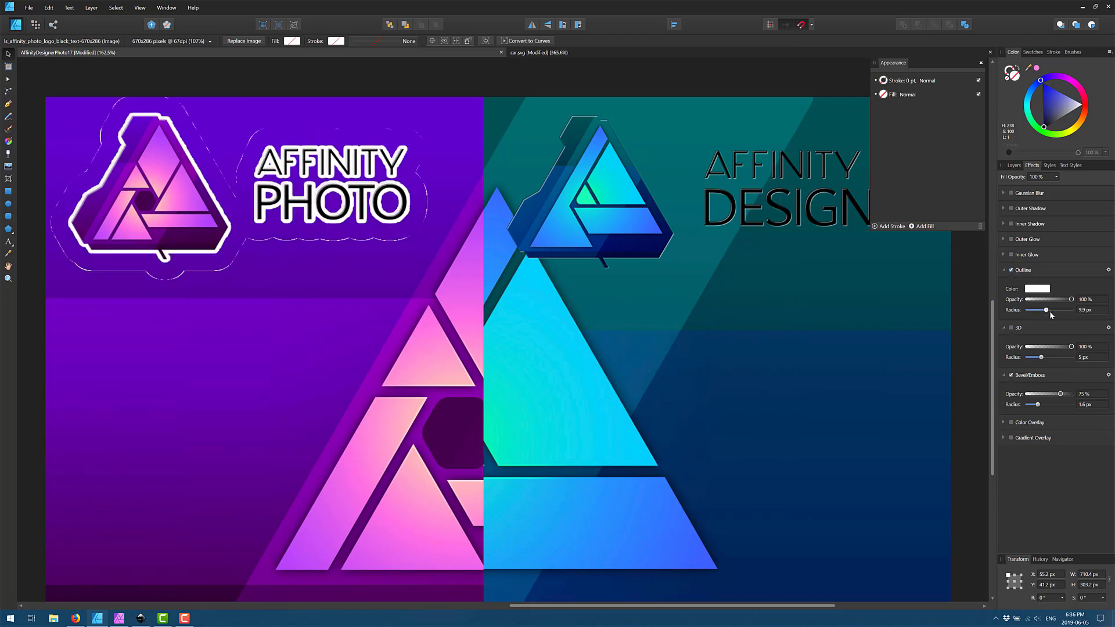
left_click(1012, 270)
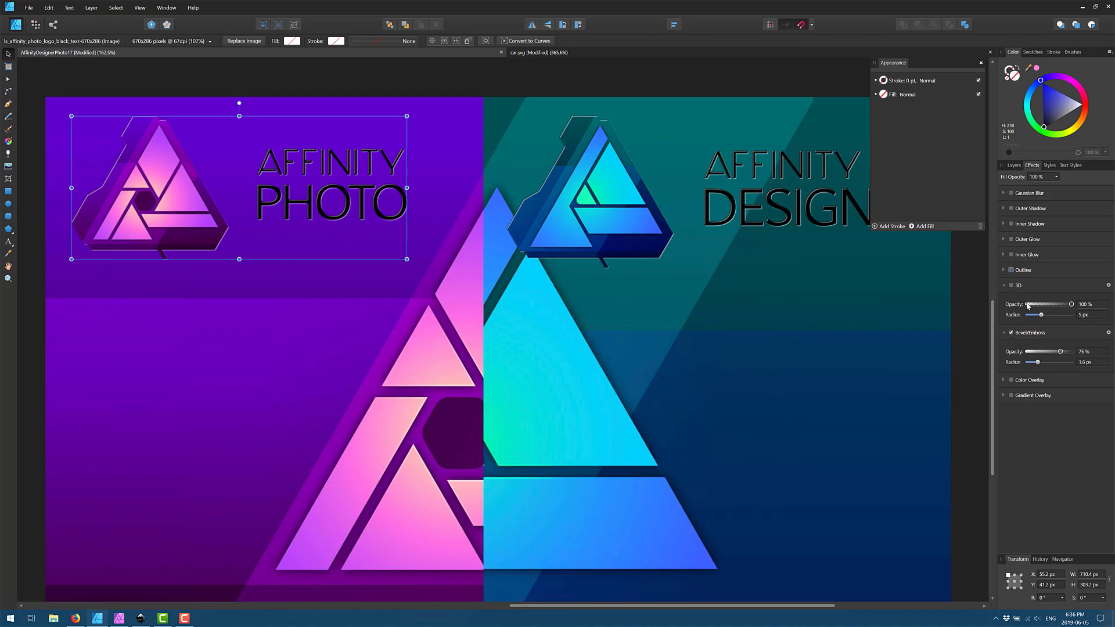
left_click(1050, 167)
left_click(1069, 166)
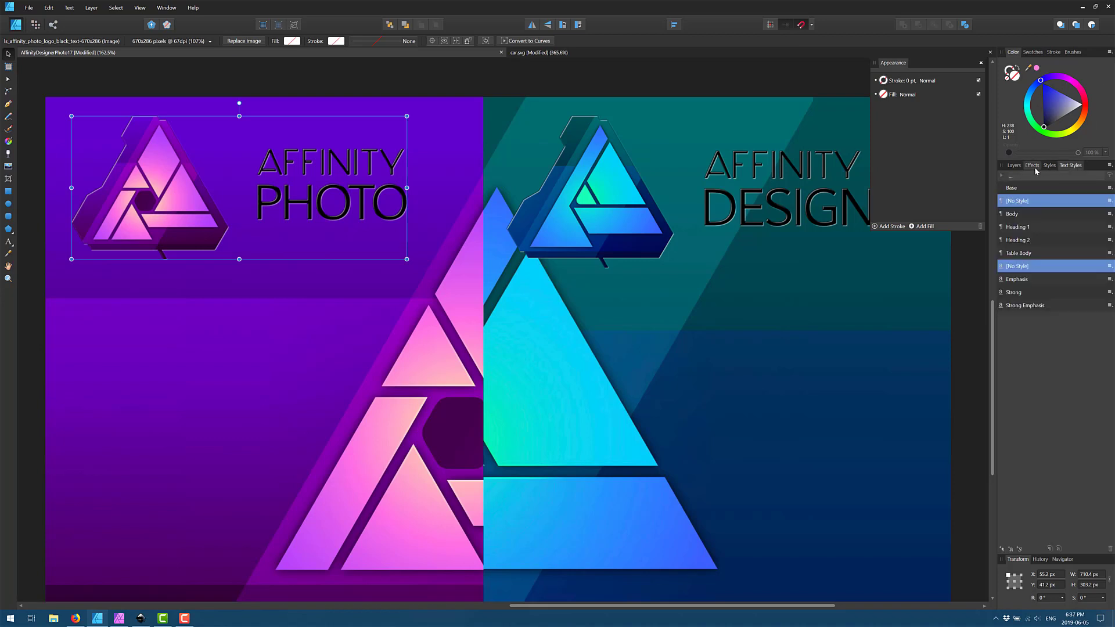
Step: Add artistic text 'POWERFUL' and move it right over the blue half of the logo
left_click(1031, 165)
left_click(9, 243)
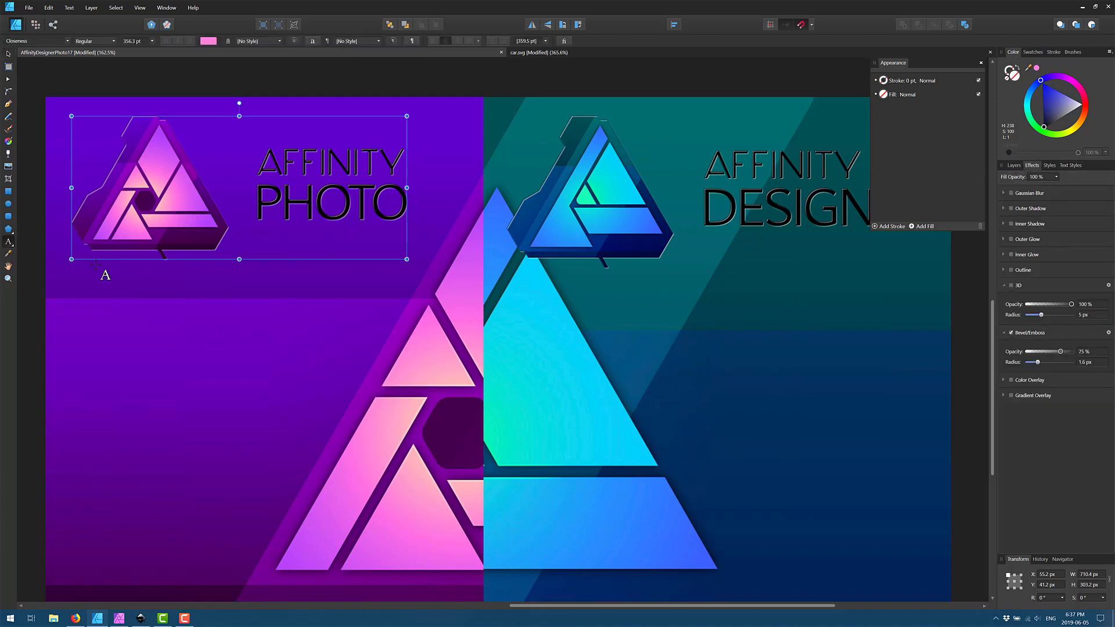
left_click_drag(590, 369, 713, 391)
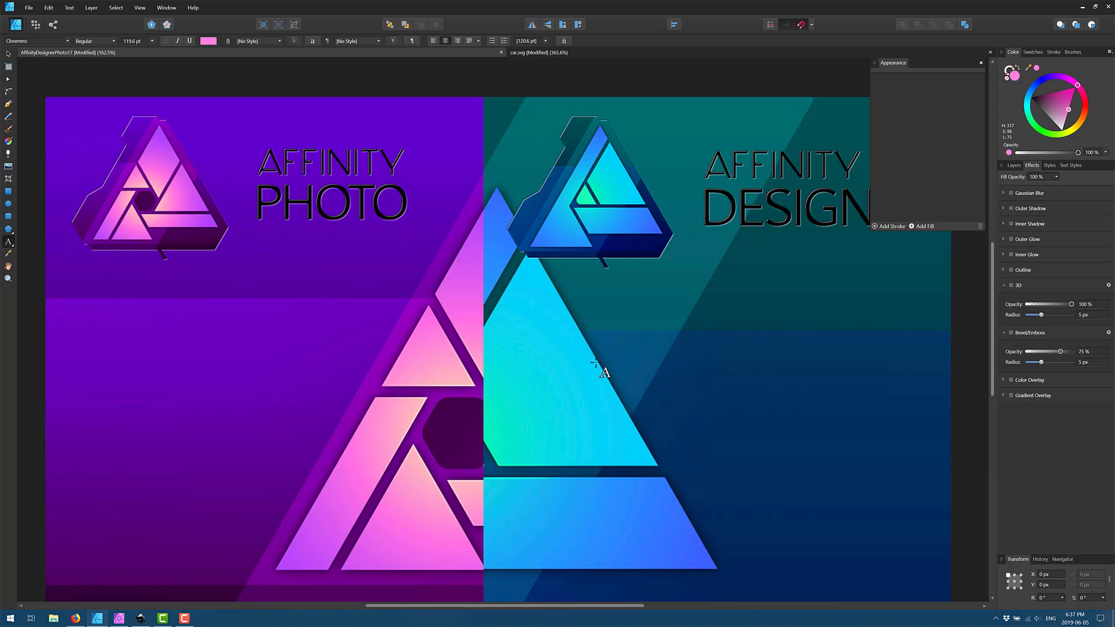
type("POWERFUL")
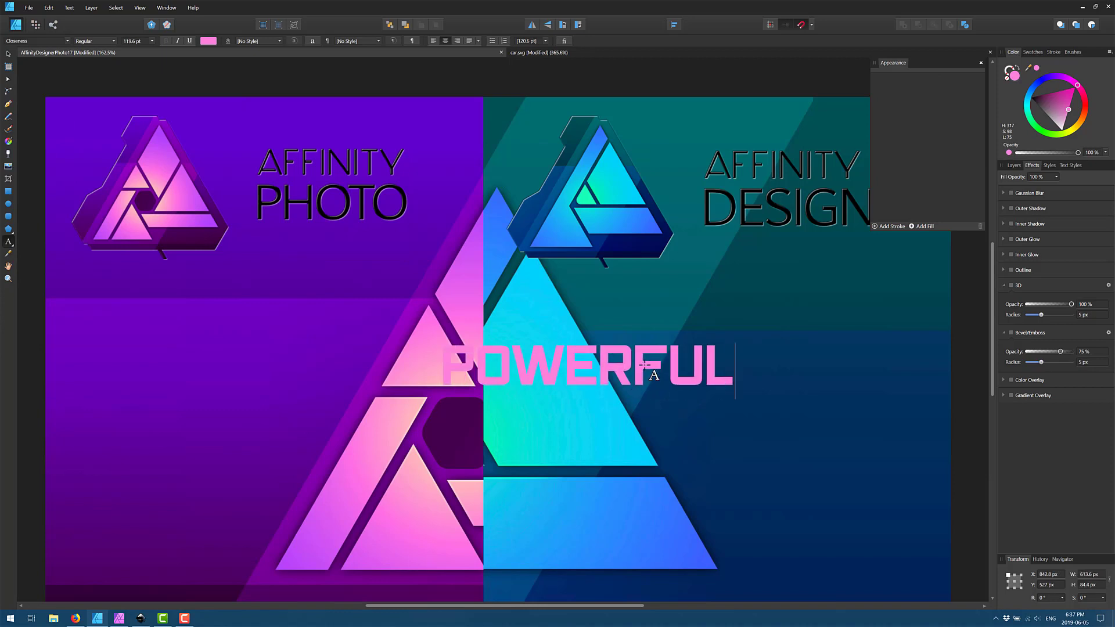
key("Escape")
left_click(8, 54)
left_click_drag(629, 358, 765, 370)
left_click_drag(839, 388, 808, 384)
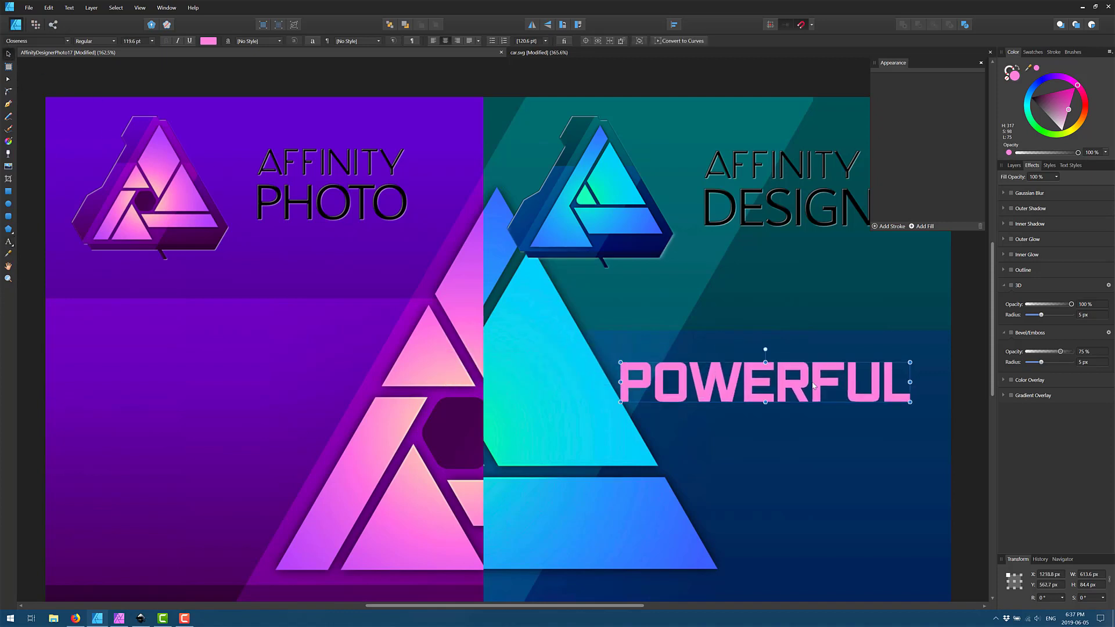
Step: Set the text's font to Detente, rotate it about 31.7° clockwise, then delete it
left_click(67, 41)
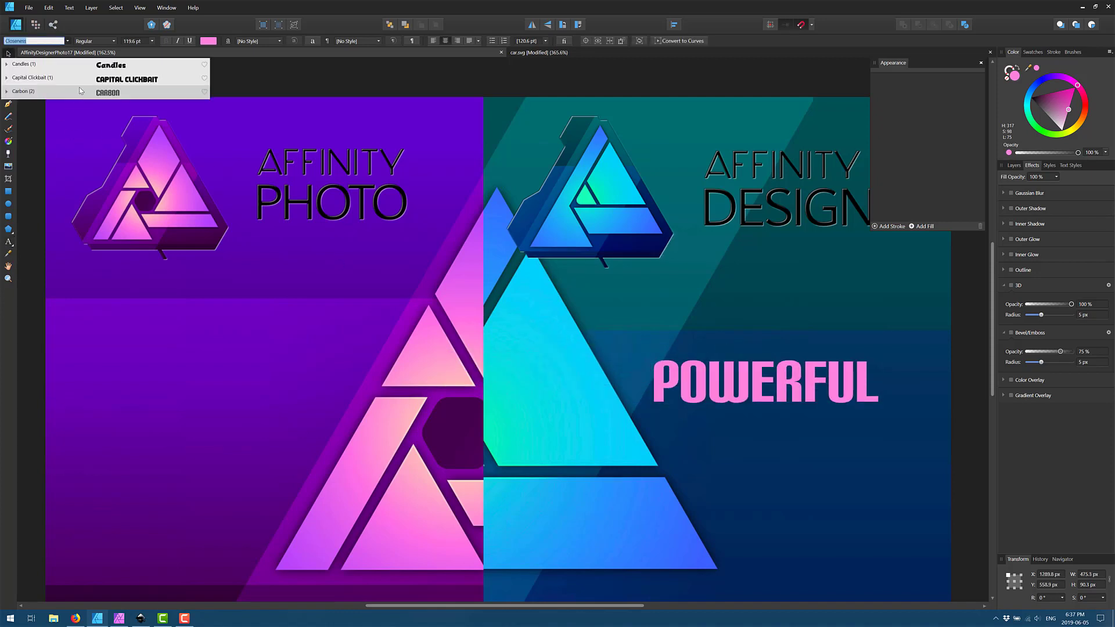
left_click(24, 64)
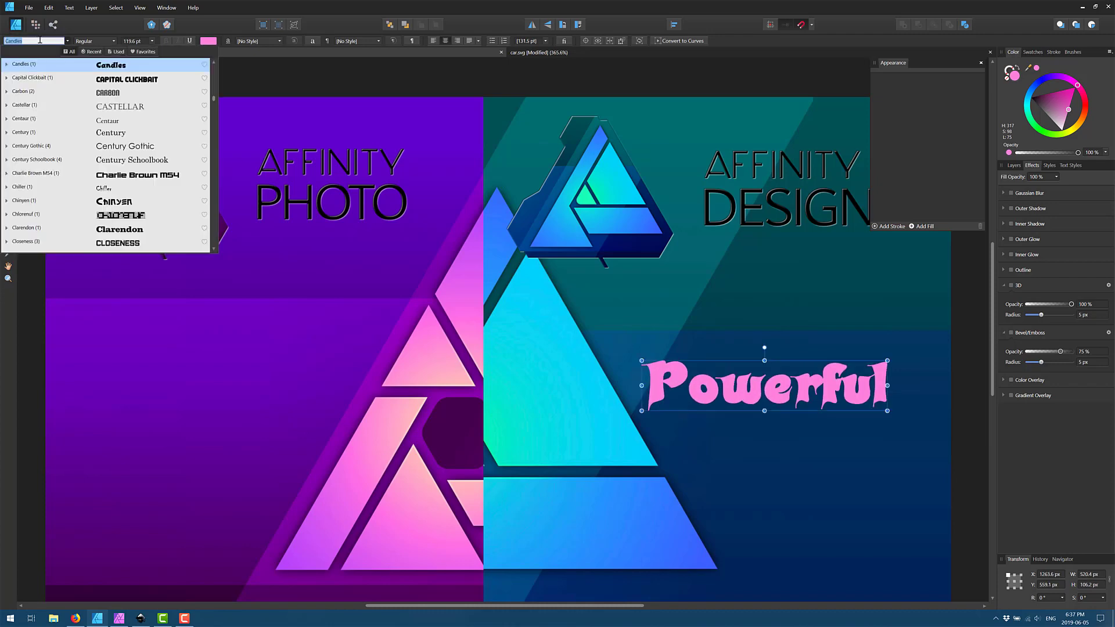
scroll(84, 193, "down", 6)
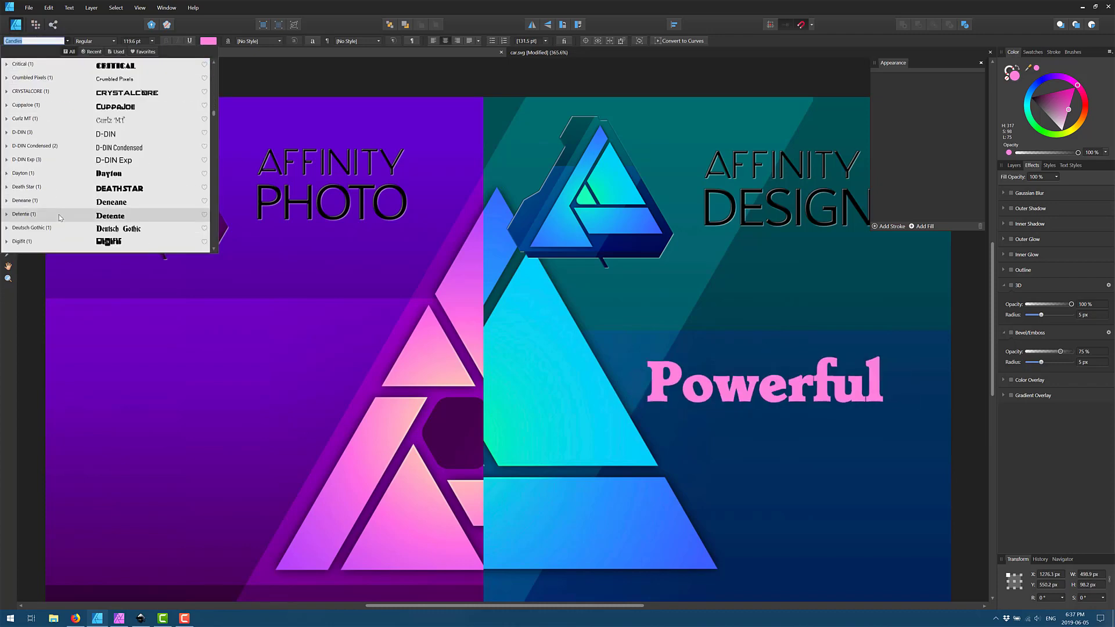
left_click(145, 215)
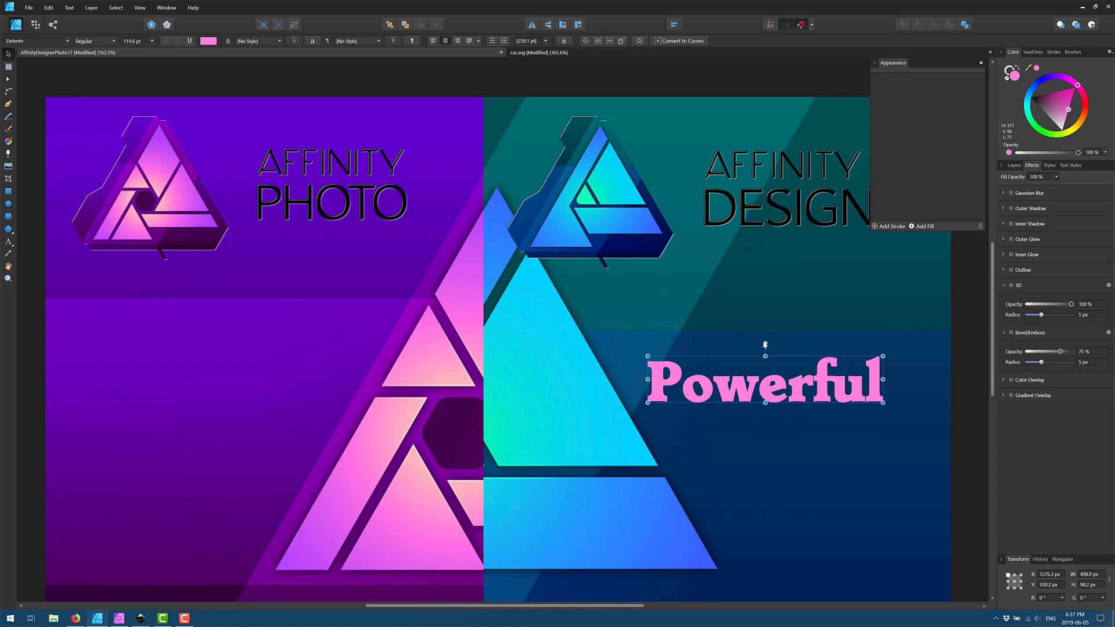
left_click_drag(766, 343, 783, 348)
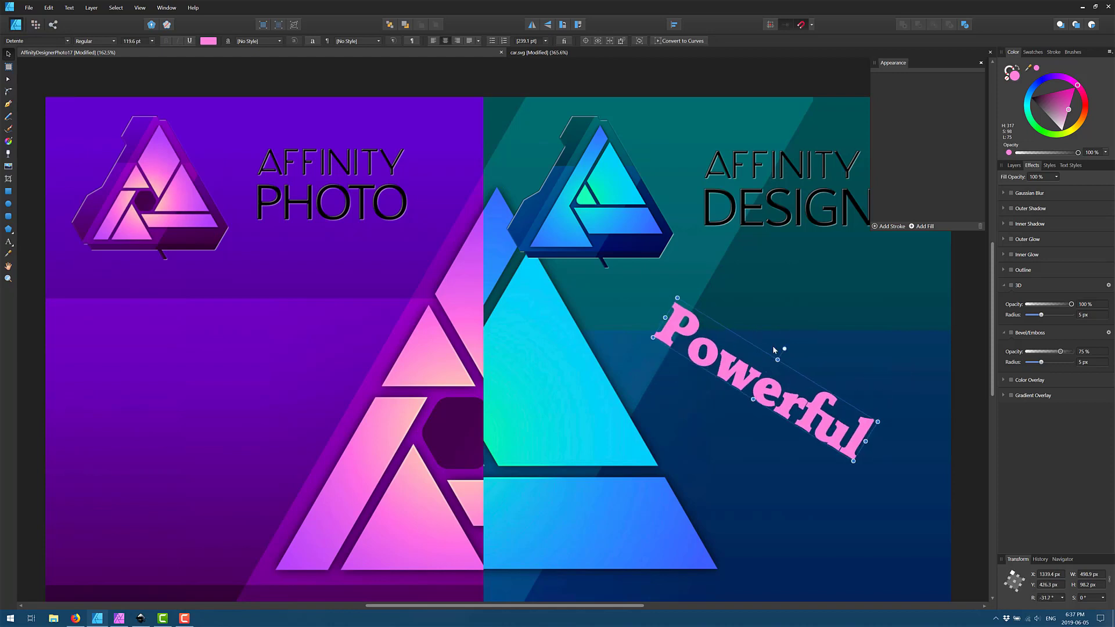
key("Delete")
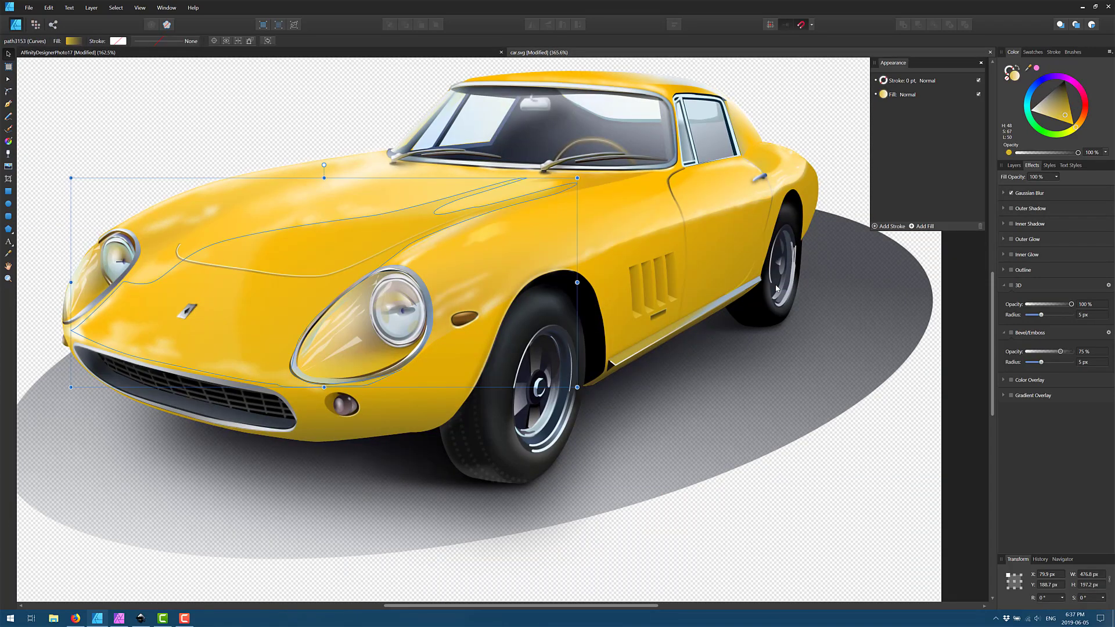
Step: Inspect the car's layers panel, expanding and collapsing the highlights layer
left_click(851, 478)
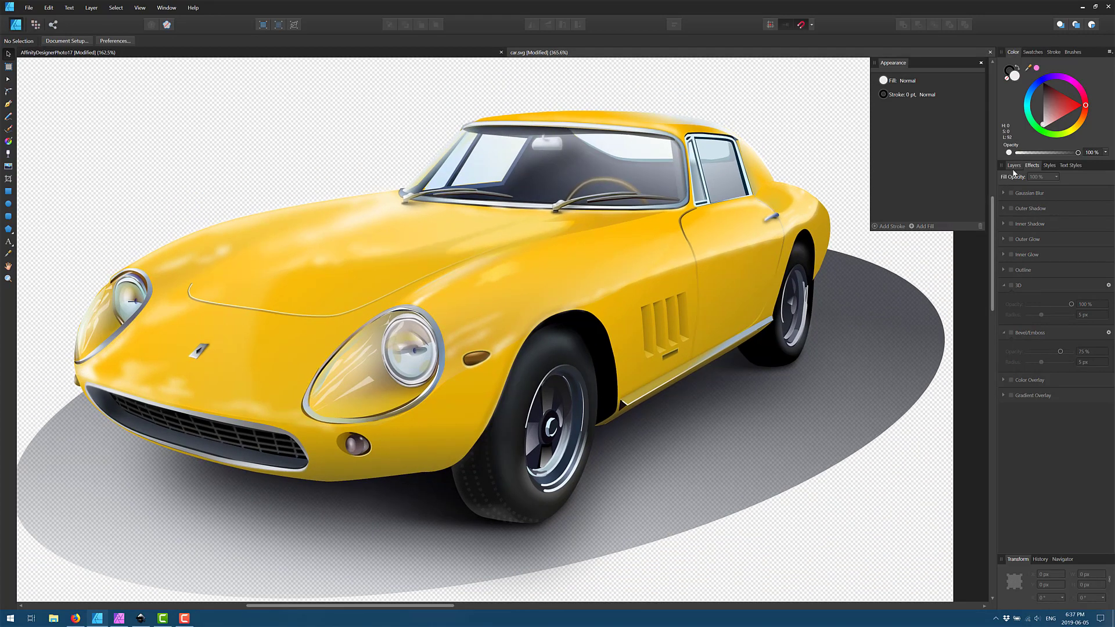
left_click(1014, 166)
left_click(1002, 204)
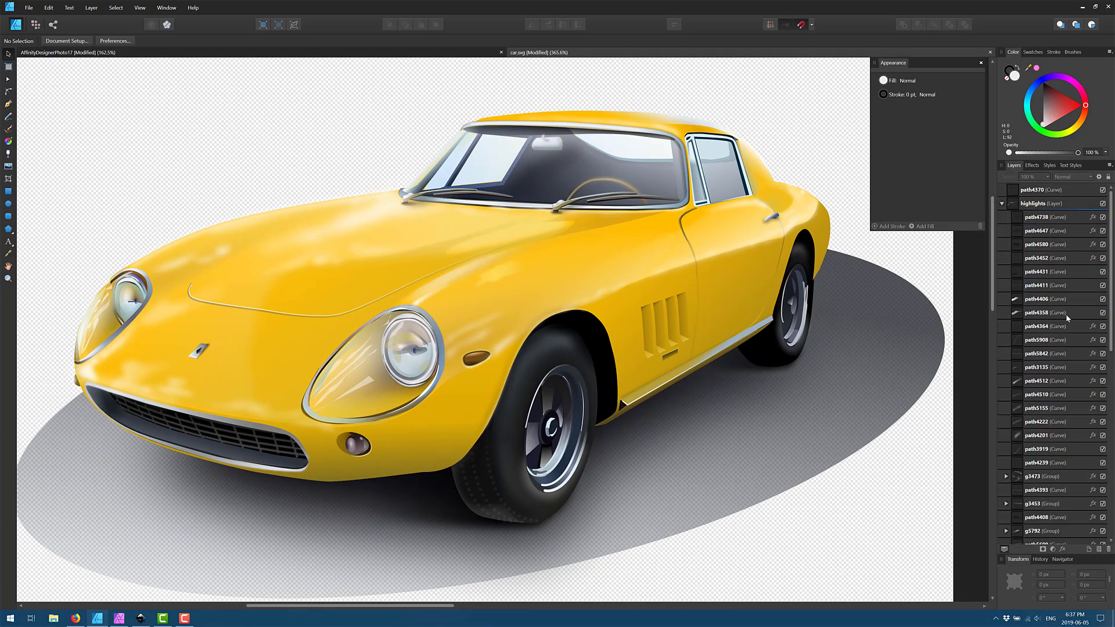
left_click(1002, 203)
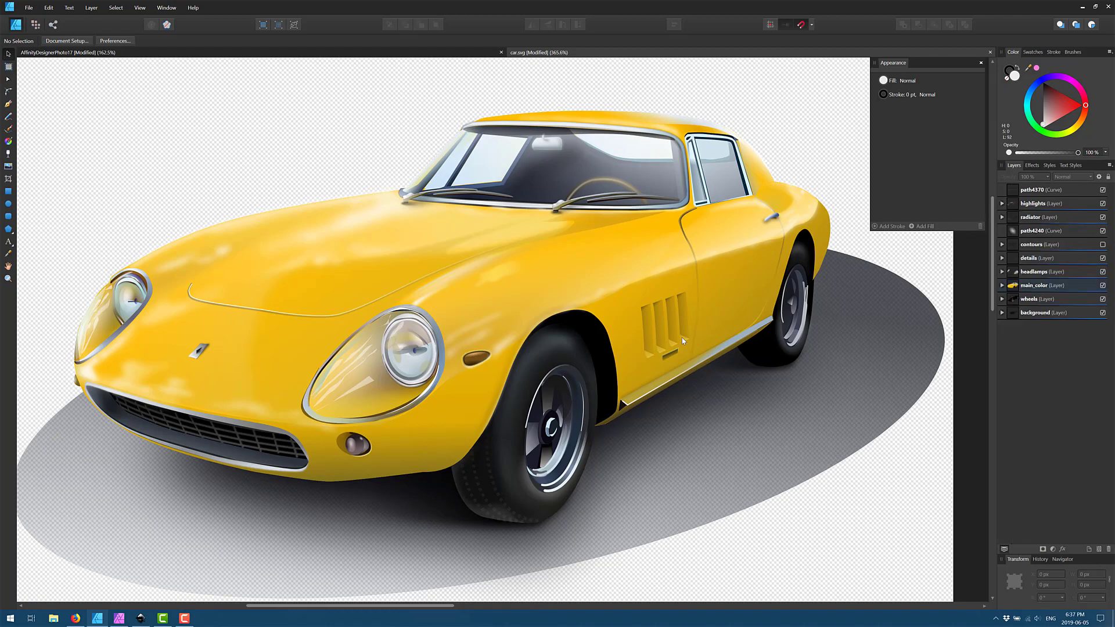
scroll(827, 371, "right", 5)
scroll(717, 264, "left", 5)
scroll(717, 264, "up", 3)
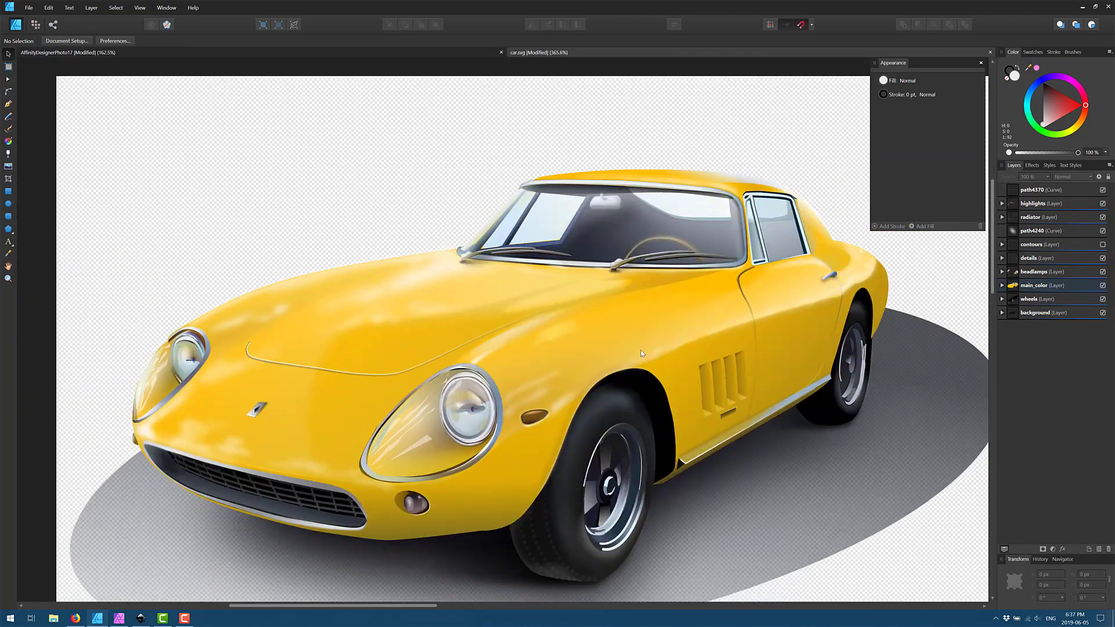
scroll(640, 350, "up", 10)
scroll(641, 352, "down", 15)
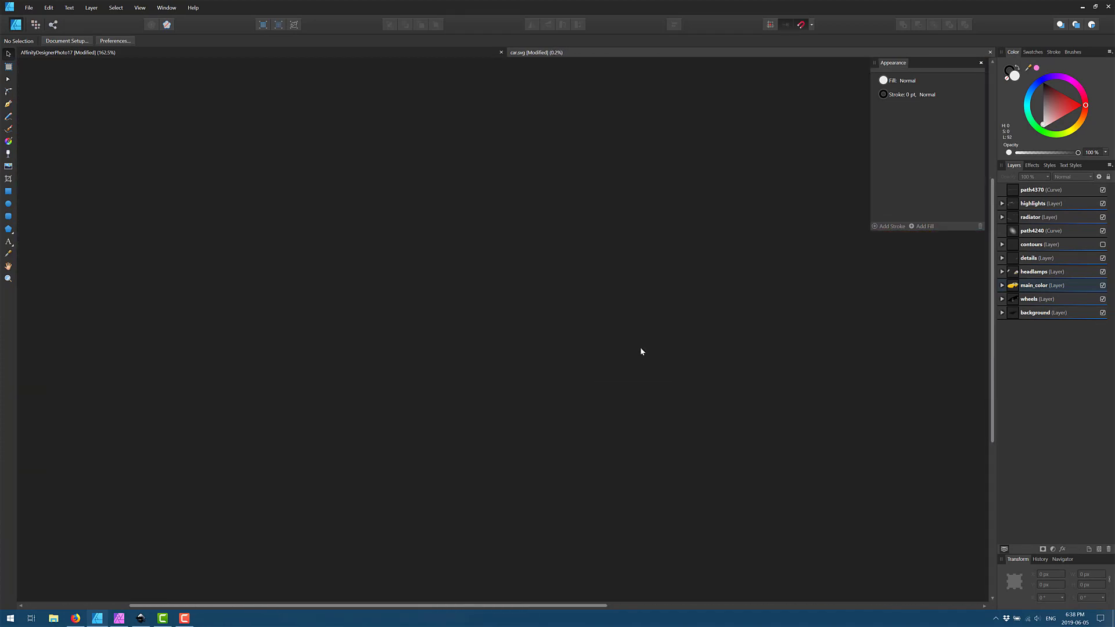
scroll(641, 352, "up", 15)
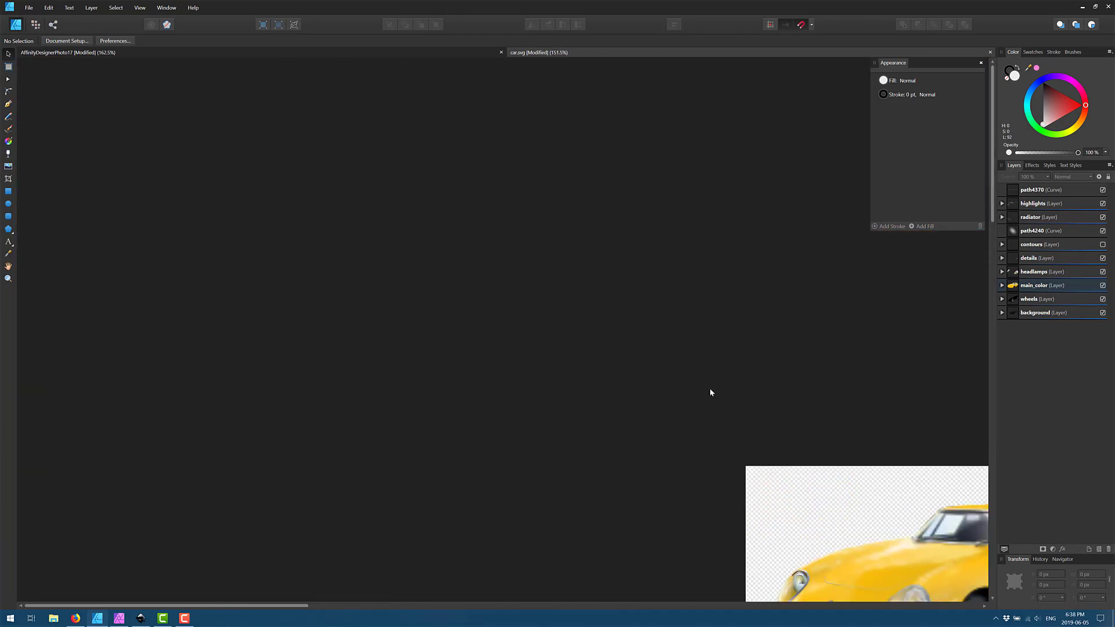
scroll(689, 375, "down", 5)
scroll(690, 375, "right", 5)
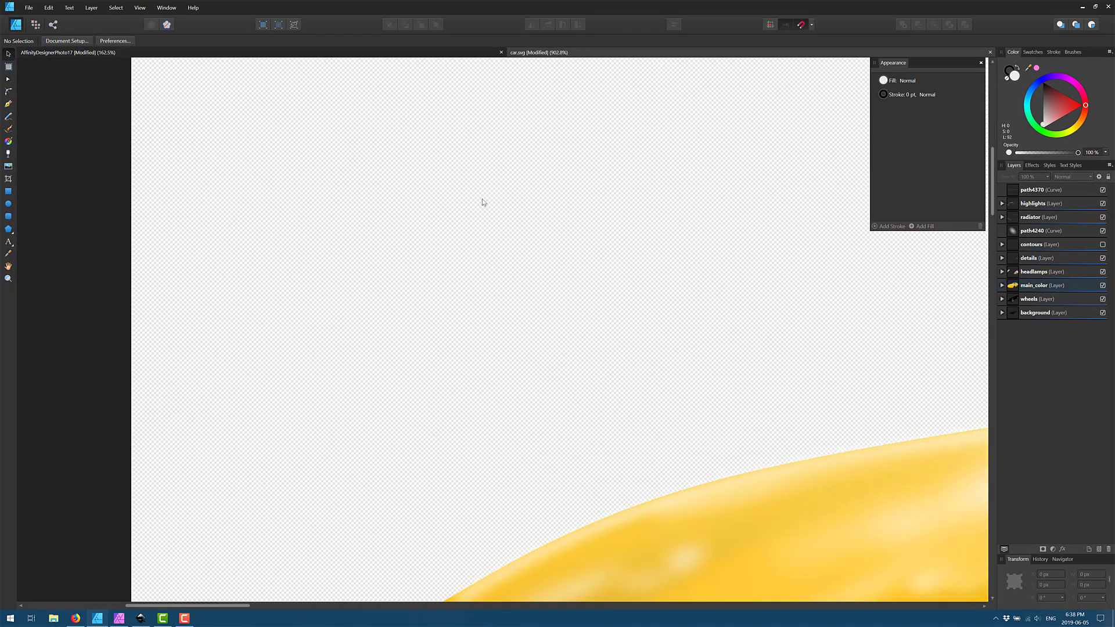
scroll(482, 202, "down", 3)
Step: Experiment with moving the bonnet curve and faint white ellipse, then select the hood contour
left_click(676, 371)
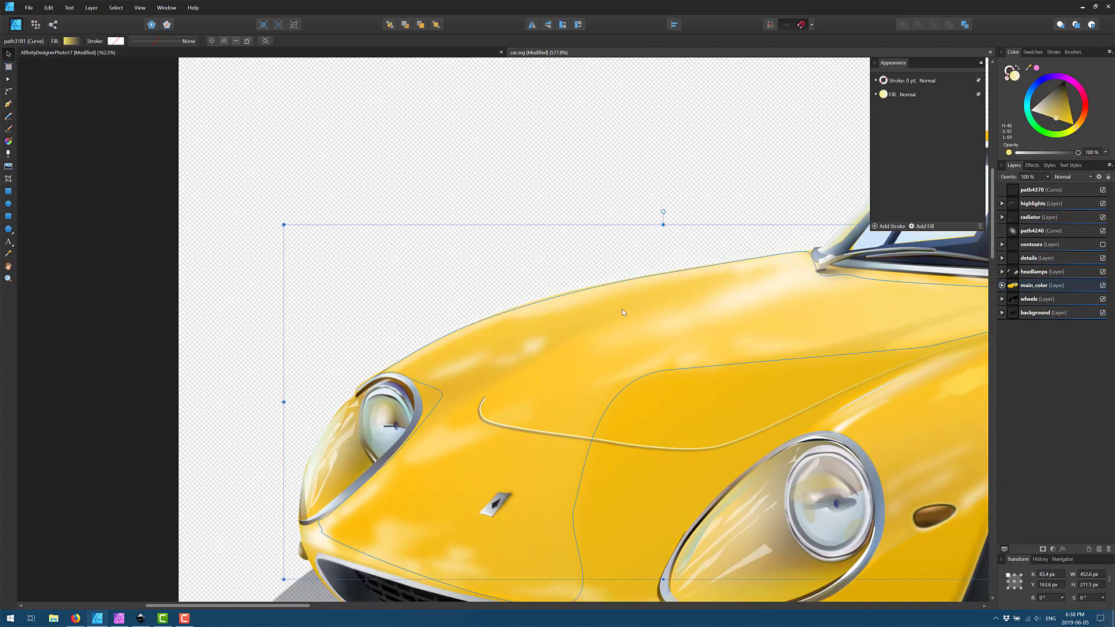
mouse_move(617, 308)
left_mouse_down()
mouse_move(600, 266)
mouse_move(619, 312)
left_mouse_up()
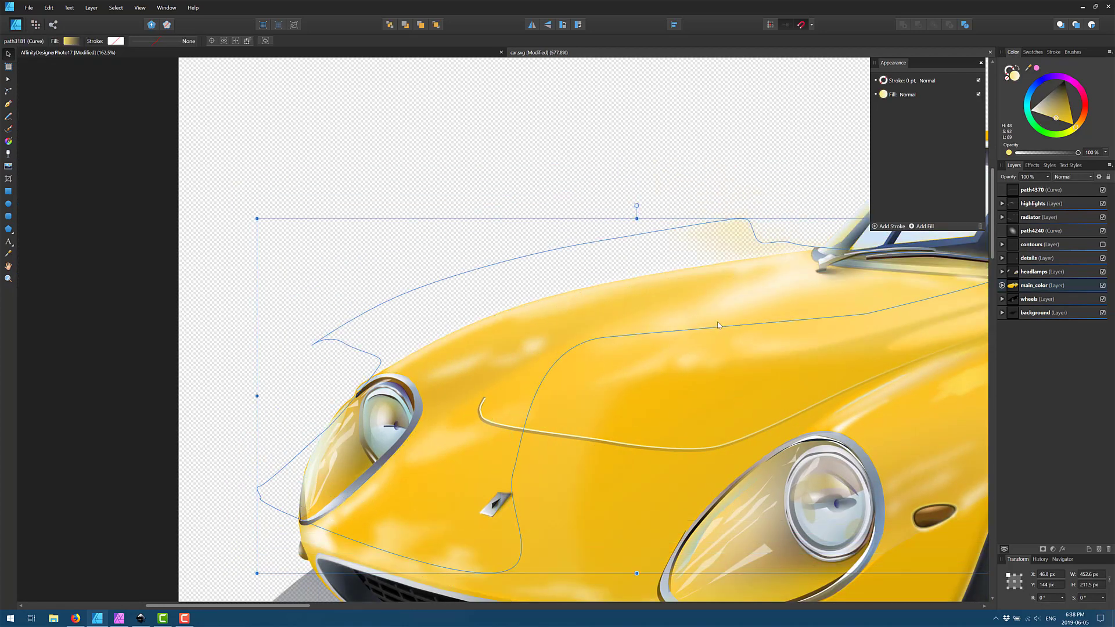
left_click_drag(723, 329, 867, 423)
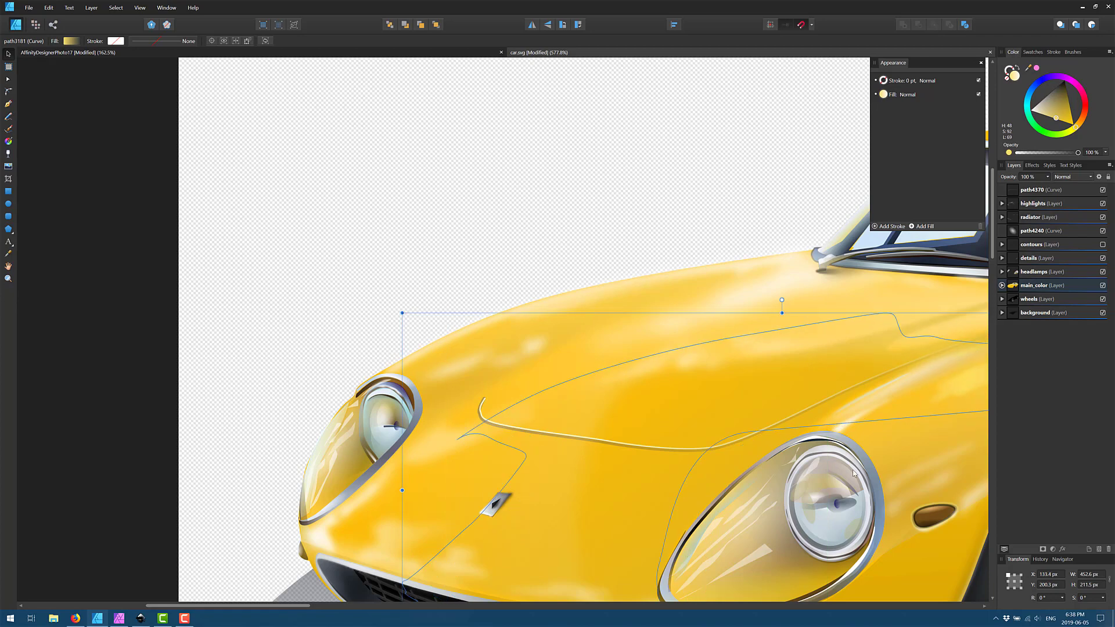
left_click(727, 334)
left_click_drag(728, 334, 608, 216)
mouse_move(713, 402)
left_mouse_down()
mouse_move(596, 279)
mouse_move(748, 452)
left_mouse_up()
left_click(748, 452)
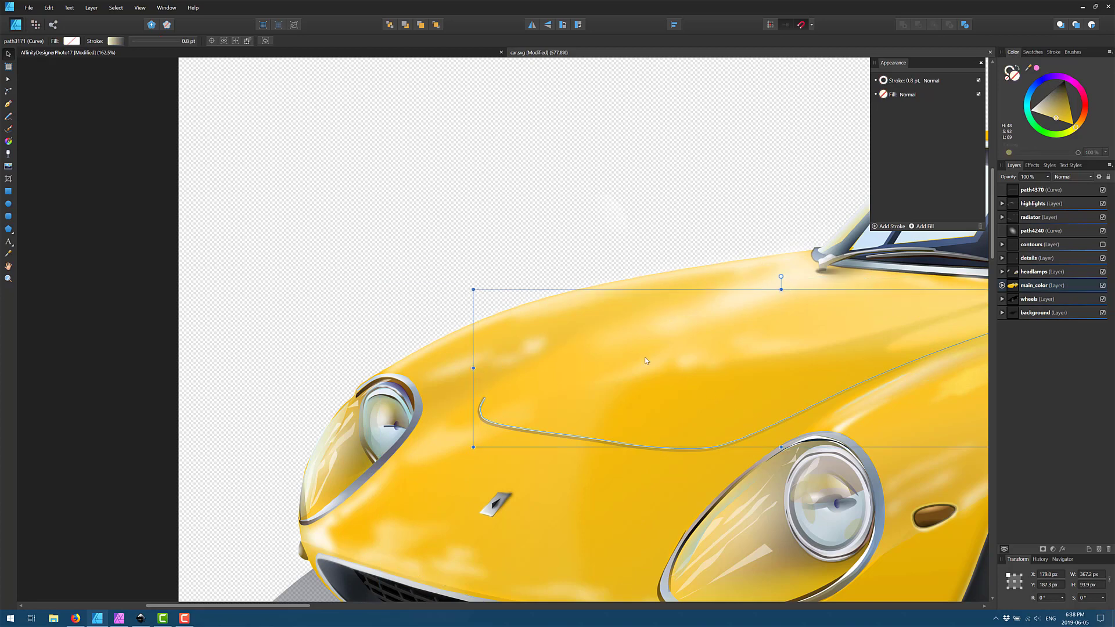
Step: Move the small outline oval up off the amber side indicator onto the yellow body
left_click(897, 484)
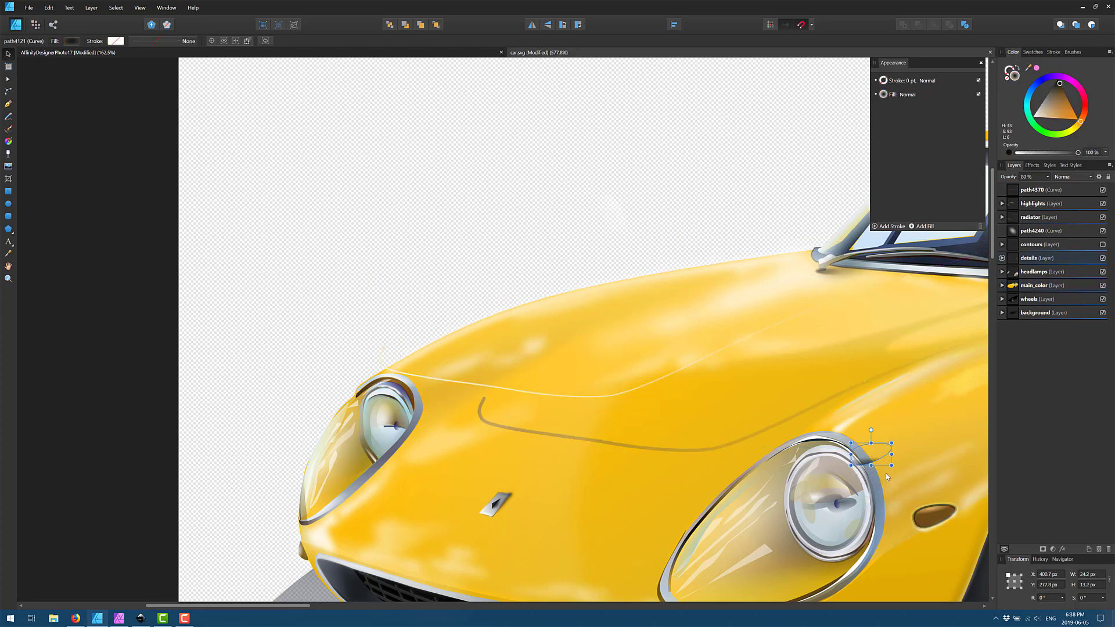
left_click_drag(934, 511, 944, 493)
scroll(947, 497, "up", 3)
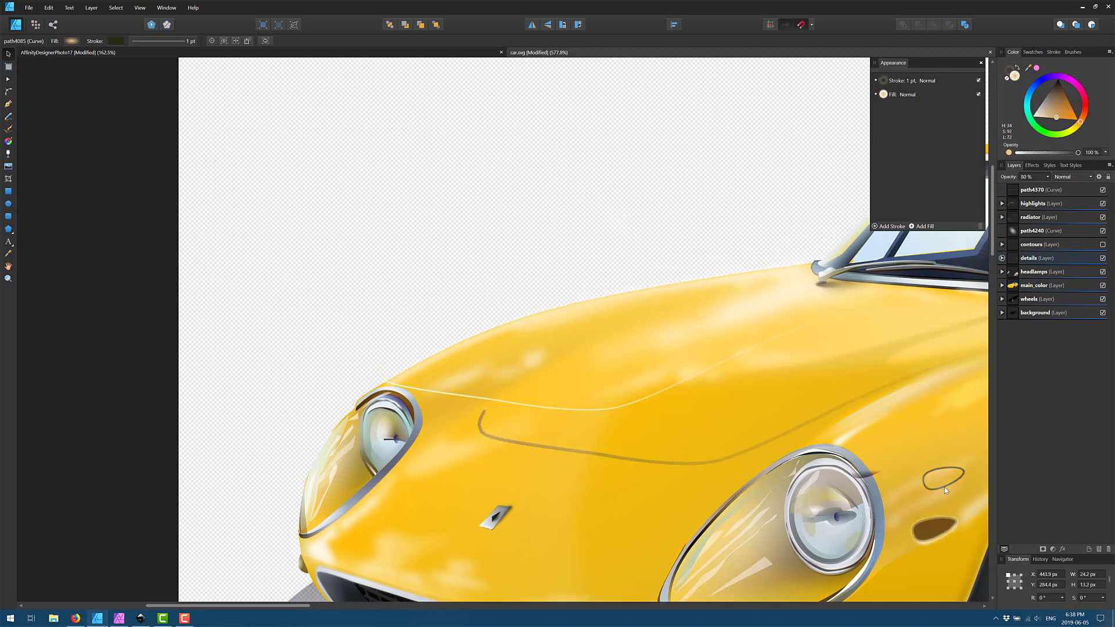
scroll(761, 370, "down", 3)
scroll(665, 345, "up", 10)
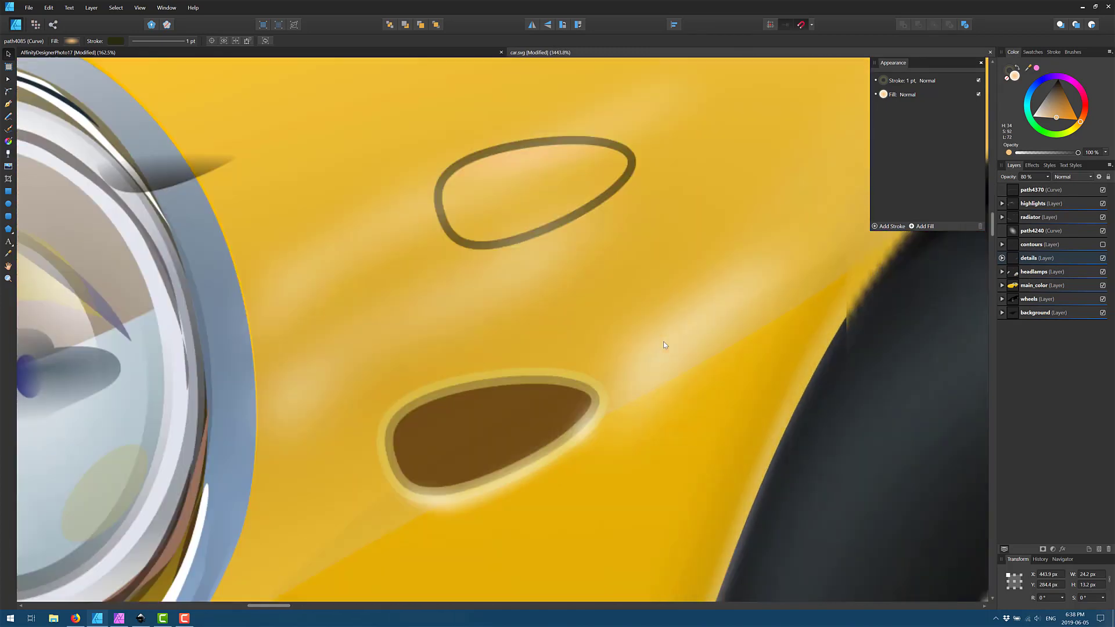
scroll(664, 345, "up", 2)
Step: Give the brown side-indicator oval Outline, 3D and Bevel/Emboss effects, then view the whole car
left_click(406, 455)
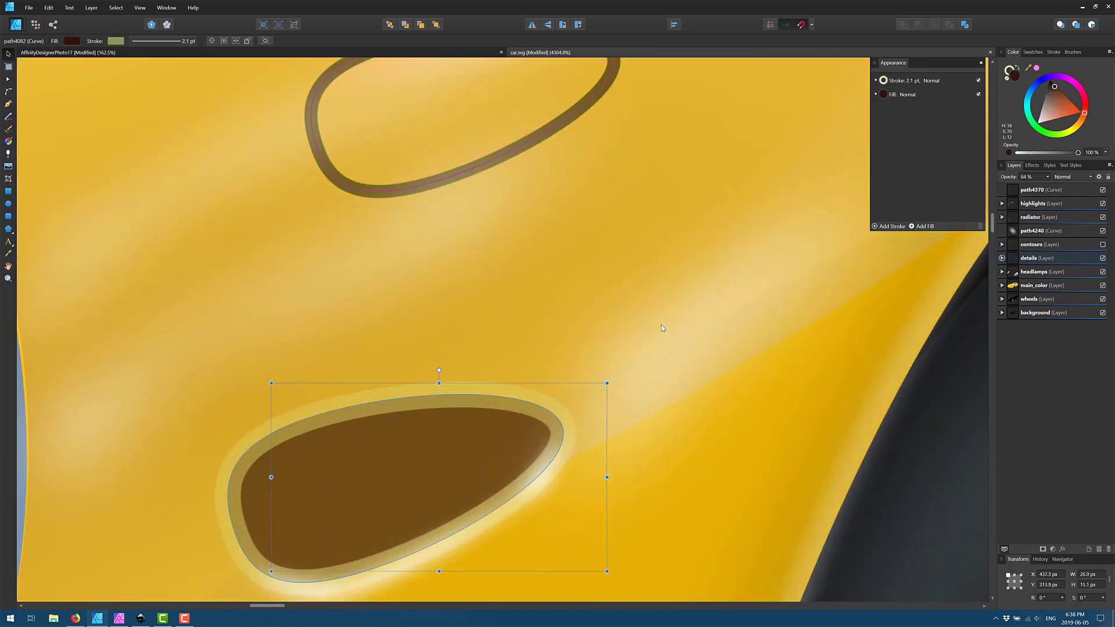
scroll(663, 321, "down", 3)
scroll(664, 321, "left", 4)
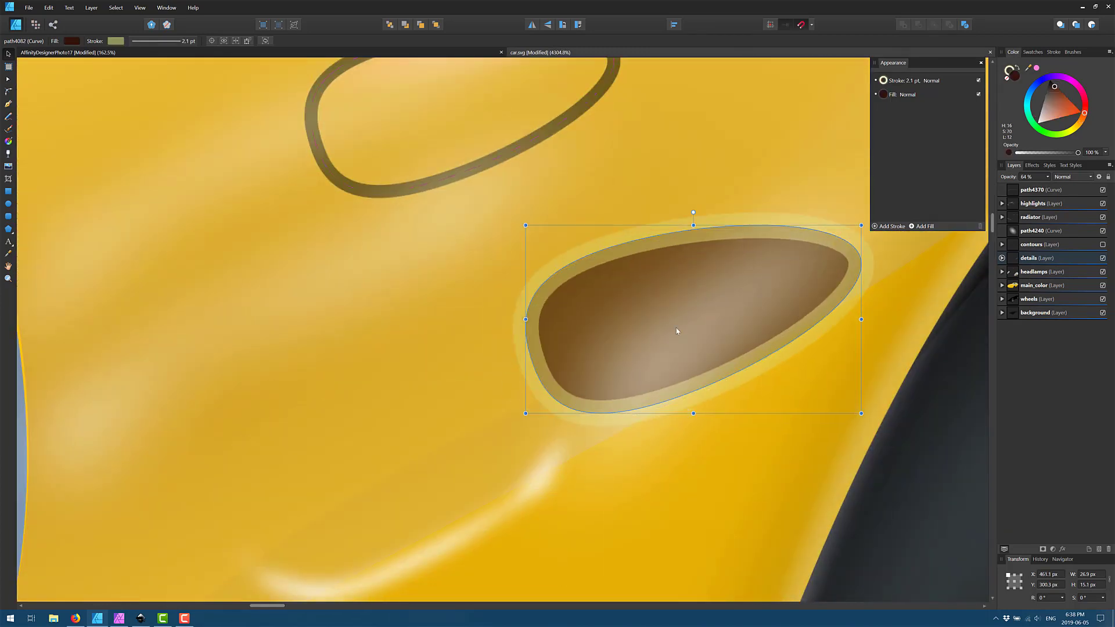
left_click(1032, 165)
left_click(1012, 270)
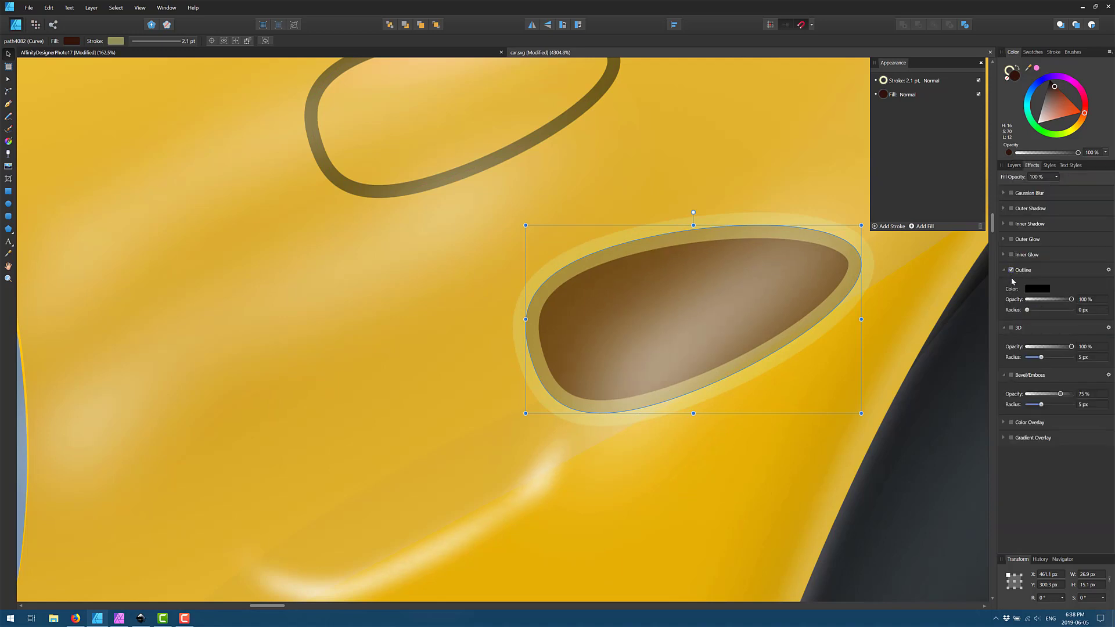
left_click(1010, 328)
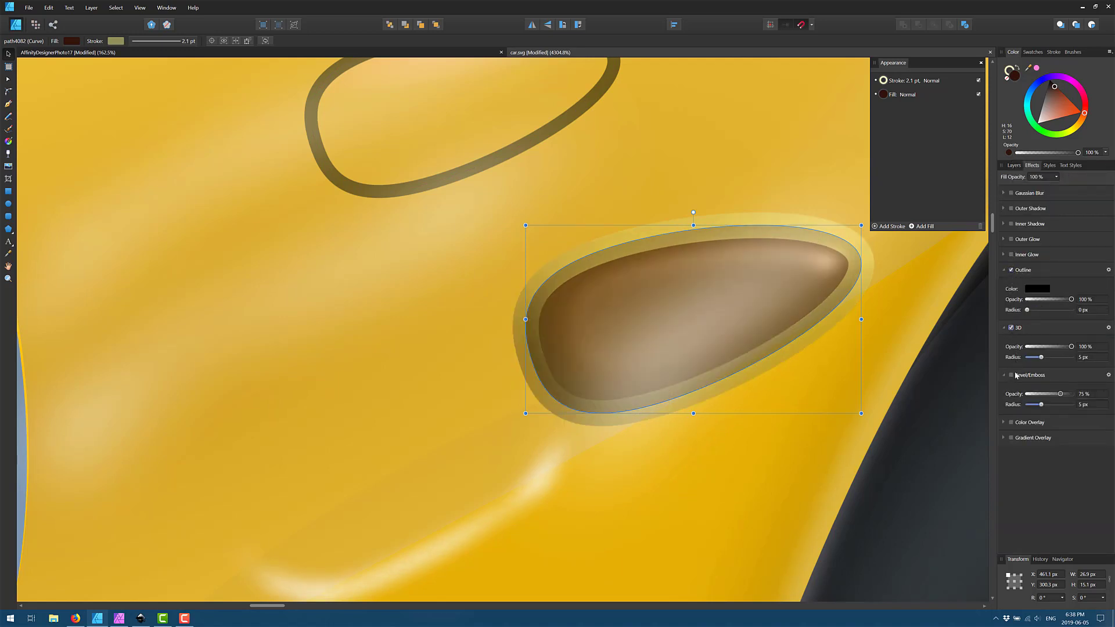
left_click(1011, 375)
scroll(781, 383, "down", 12)
scroll(746, 367, "right", 5)
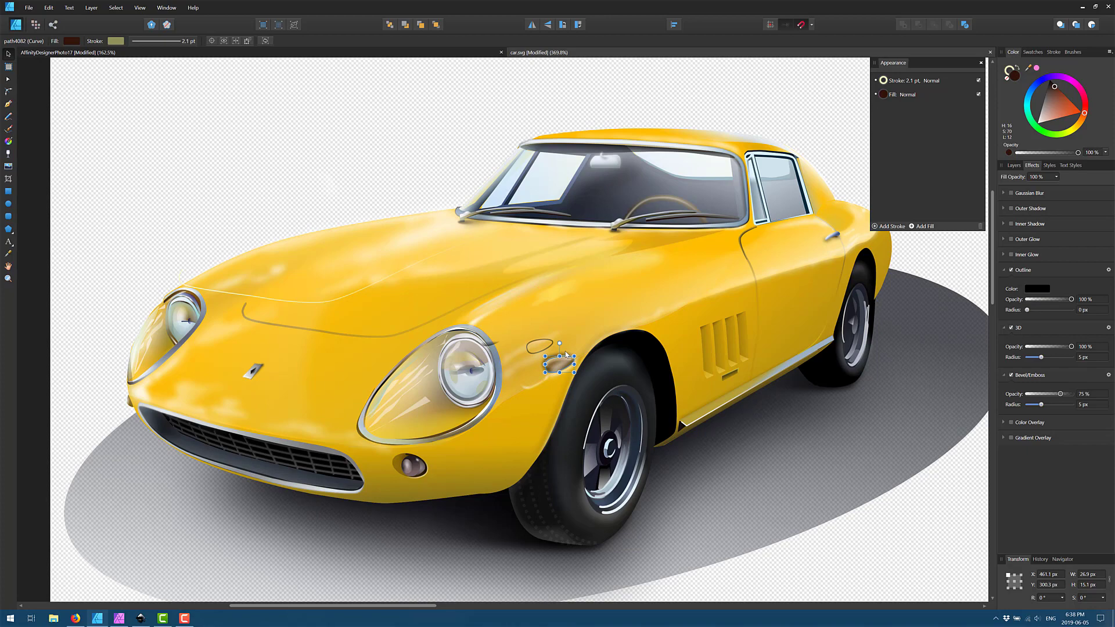
key("alt+Tab")
key("alt+Tab")
key("alt+Tab")
key("alt+Tab")
key("alt+Tab")
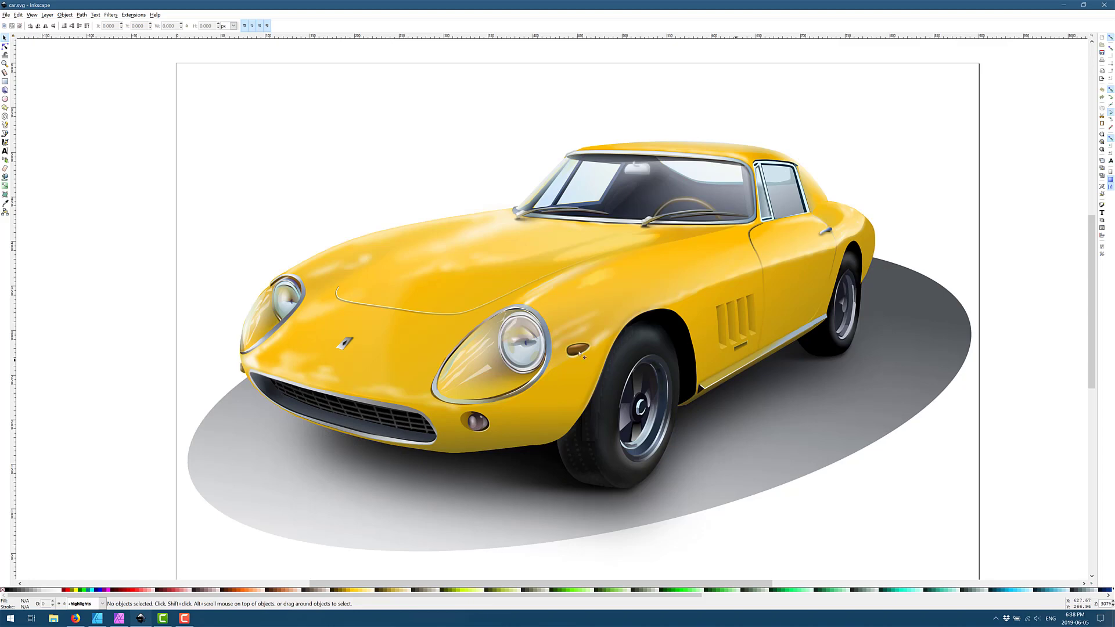
Step: Zoom in on the front wheel arch of car.svg in Inkscape for comparison
scroll(672, 300, "up", 1, "ctrl")
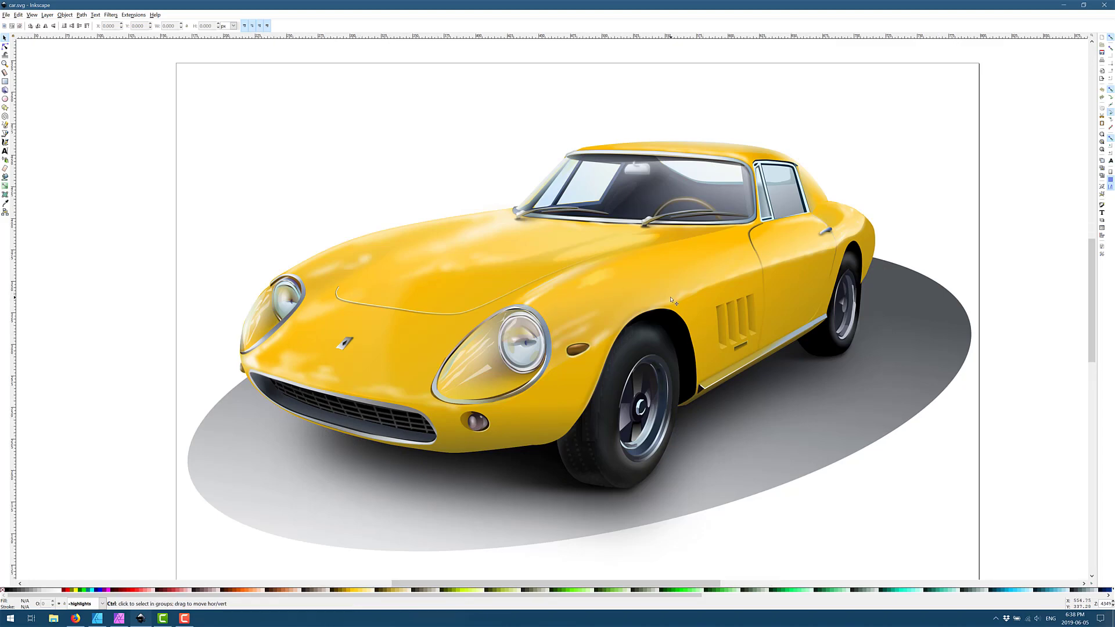
scroll(672, 300, "up", 1, "ctrl")
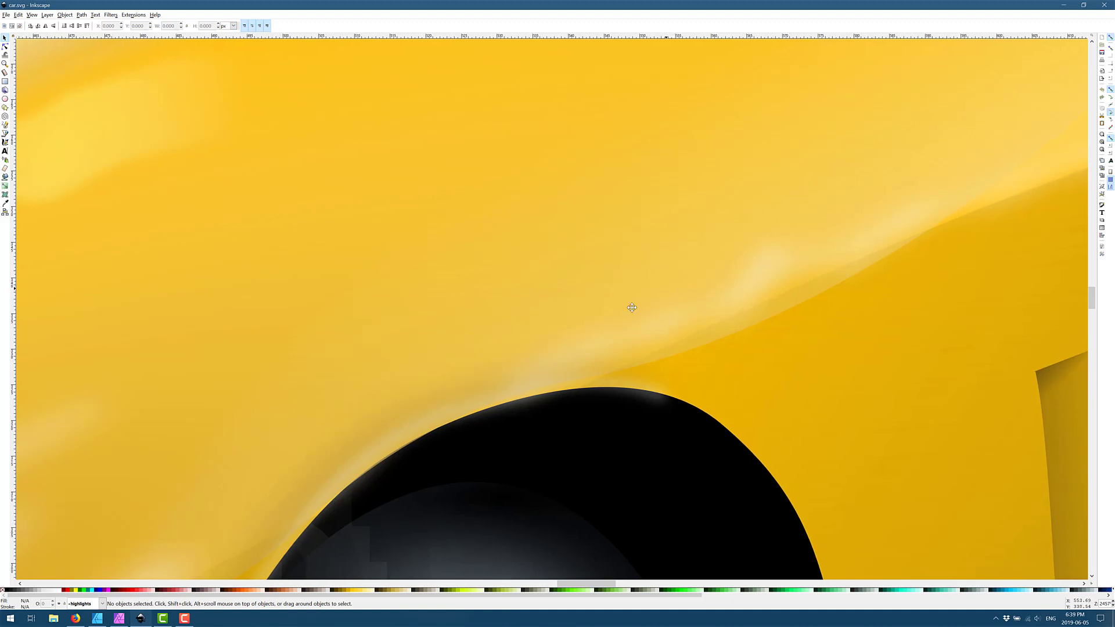
scroll(632, 307, "down", 3)
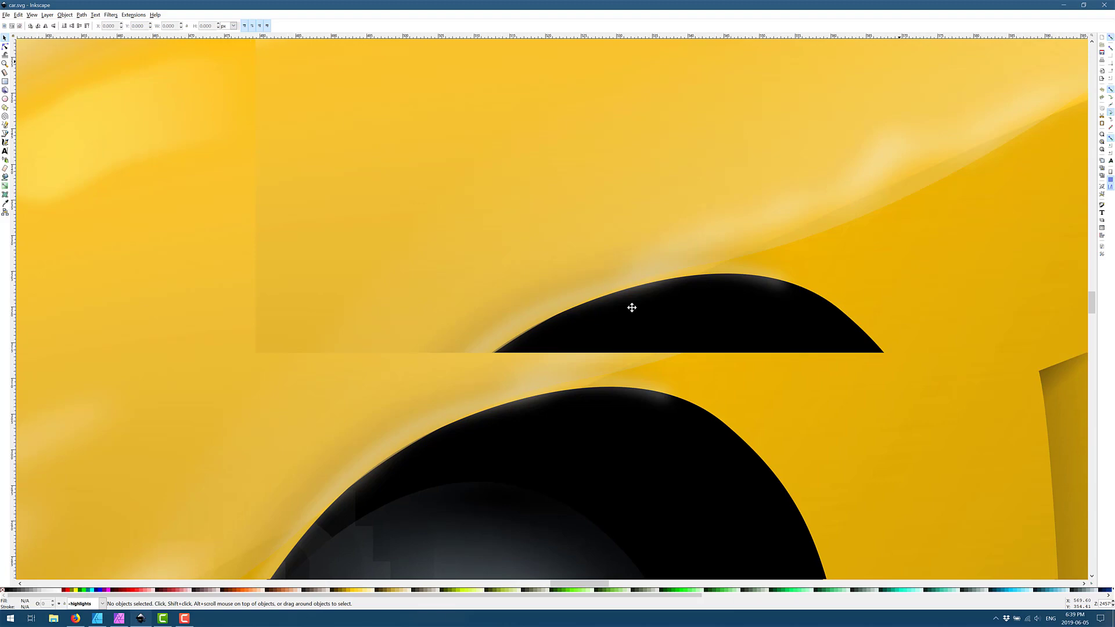
Step: Return to Affinity Designer and zoom in on the car's side vents, then out to the full car
key("alt+Tab")
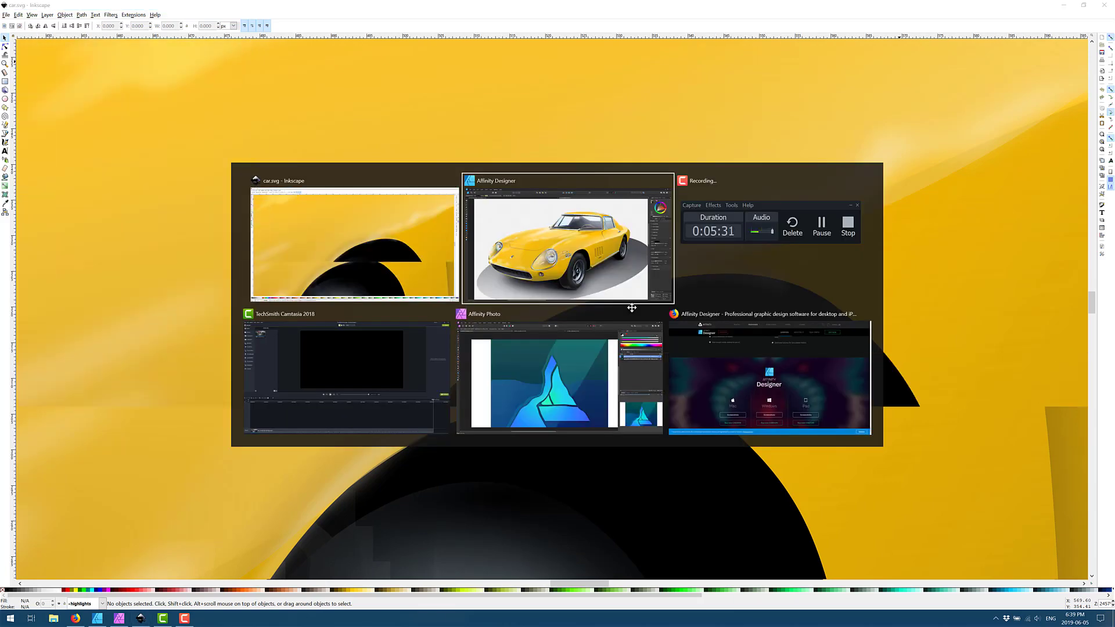
scroll(552, 286, "down", 1)
scroll(553, 291, "up", 5)
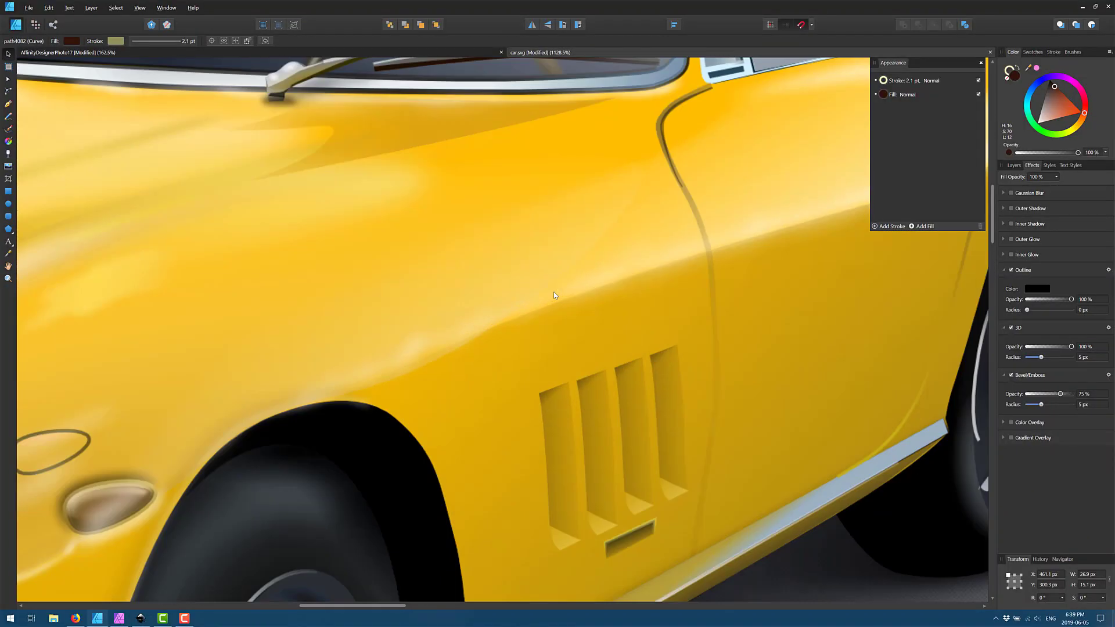
scroll(553, 291, "up", 2)
scroll(660, 255, "down", 3)
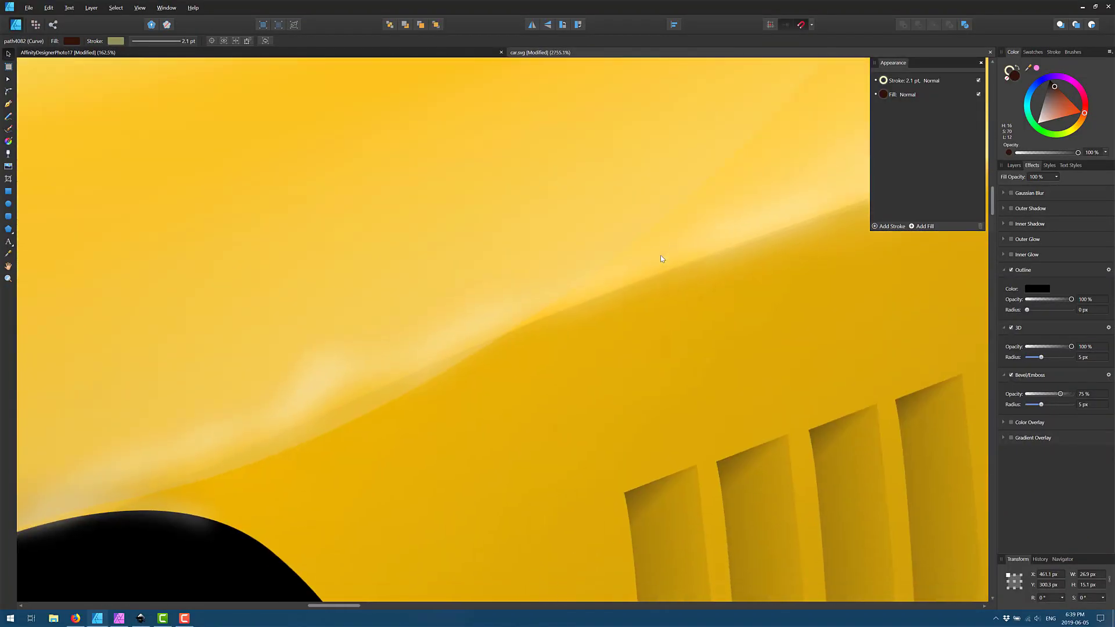
scroll(660, 256, "down", 3)
scroll(702, 368, "up", 3)
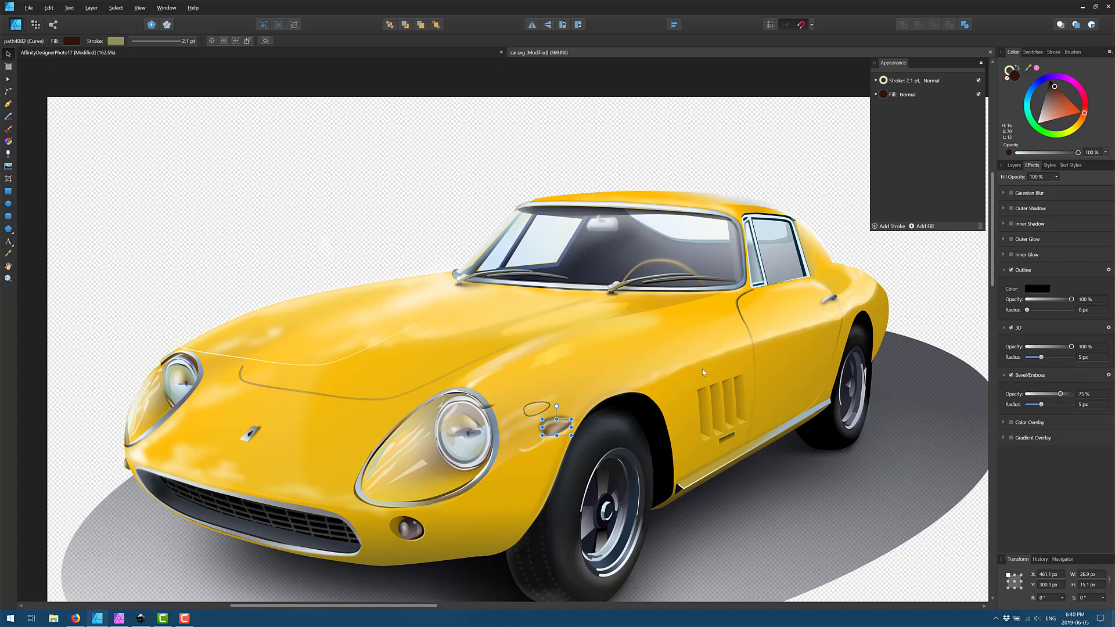
Step: In the browser, switch to the Affinity Photo page tab and scroll to the 1.7 update features
key("alt+Tab")
key("alt+Tab")
key("alt+Tab")
key("alt+Tab")
key("alt+Tab")
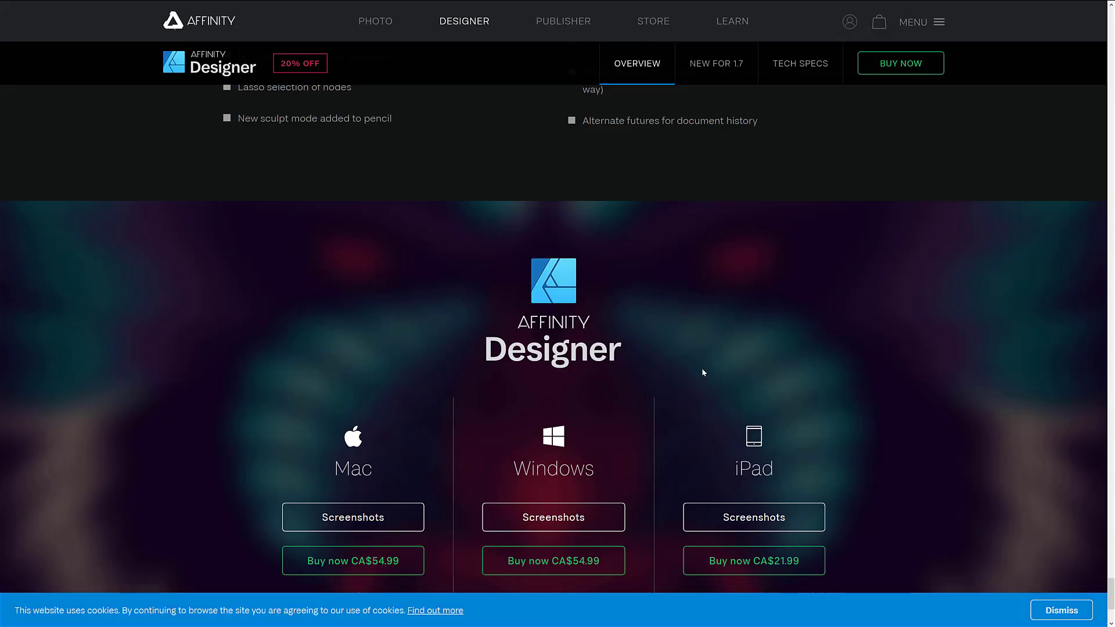
key("ctrl+Tab")
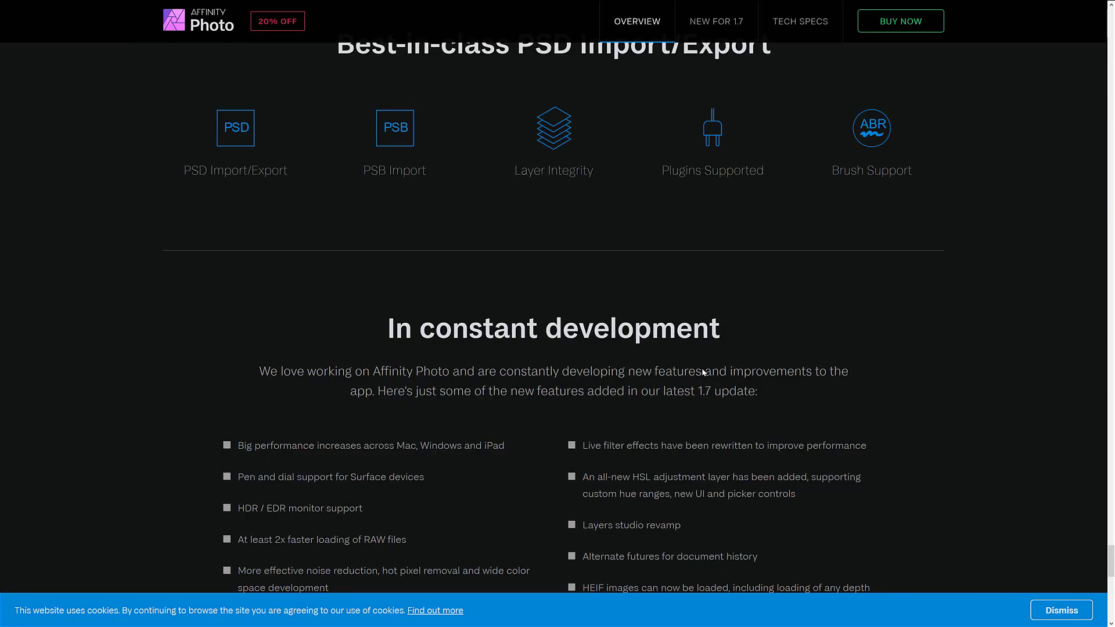
scroll(700, 305, "up", 7)
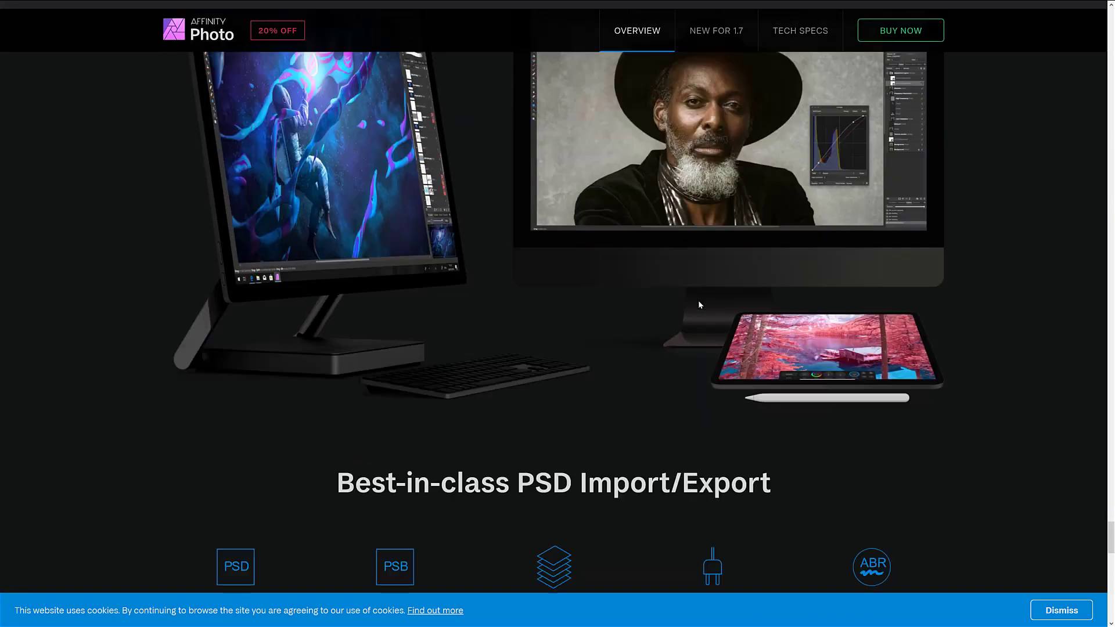
scroll(699, 304, "down", 10)
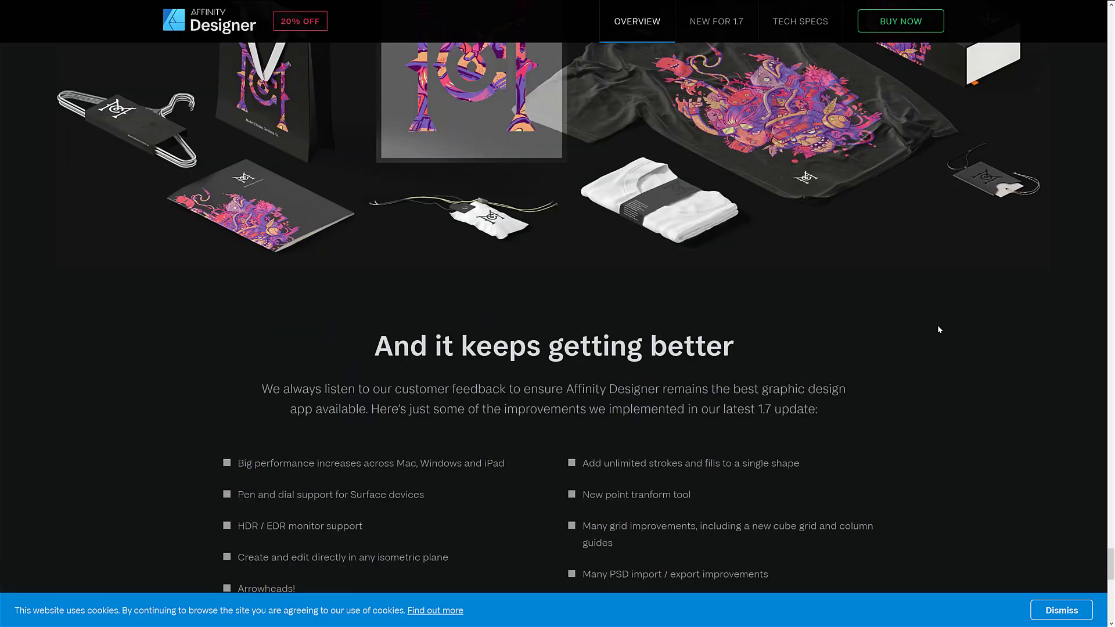
Step: Scroll further down the Designer page's 1.7 improvements list
scroll(946, 315, "down", 4)
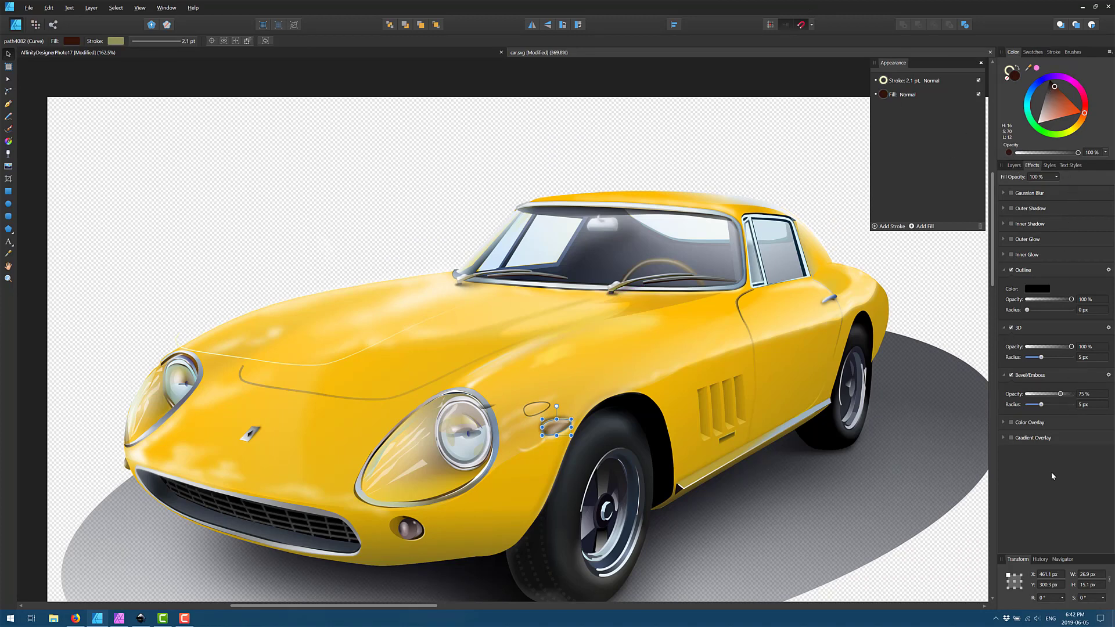
Step: Scrub the History list back to an earlier Transform, then forward to just before the effects were enabled
left_click(1041, 559)
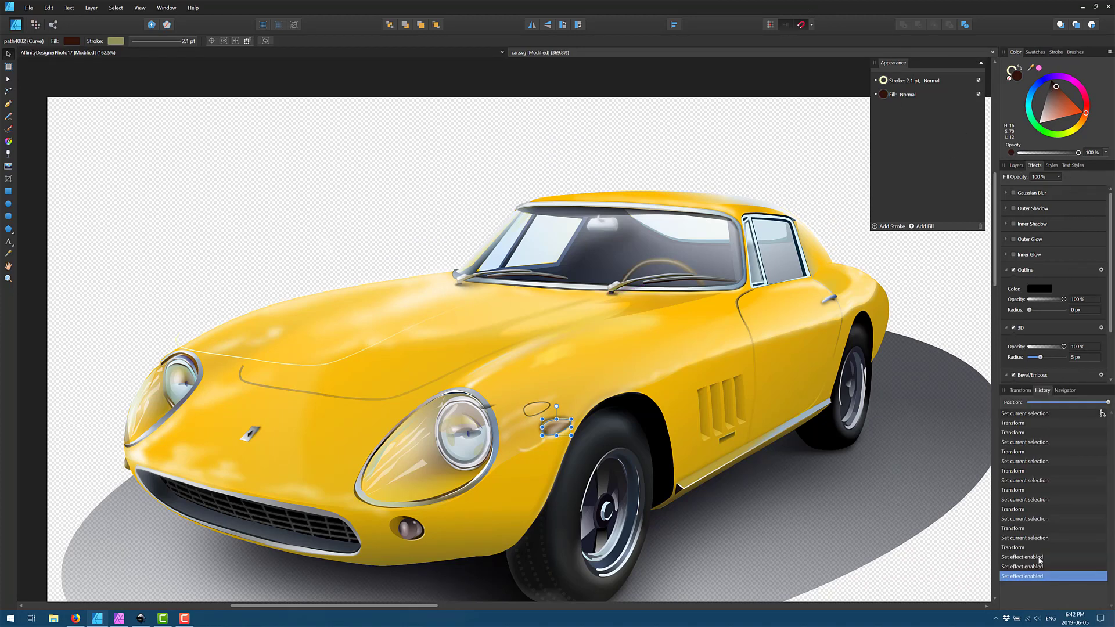
left_click(1040, 500)
left_click(1034, 452)
left_click(1025, 433)
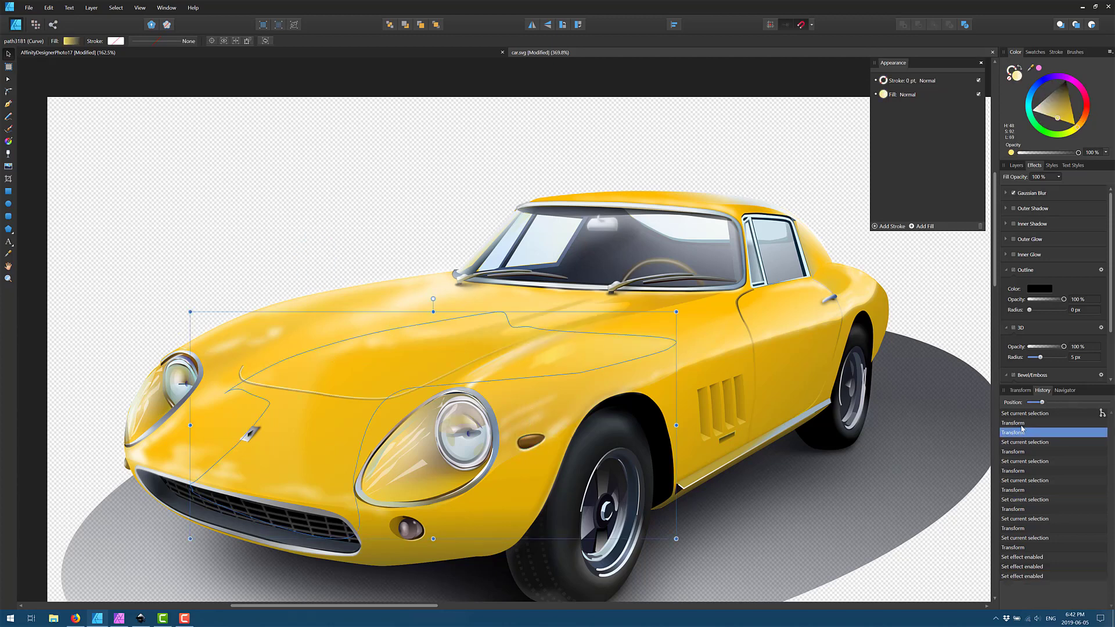
left_click(1022, 422)
left_click(1025, 470)
left_click(1036, 547)
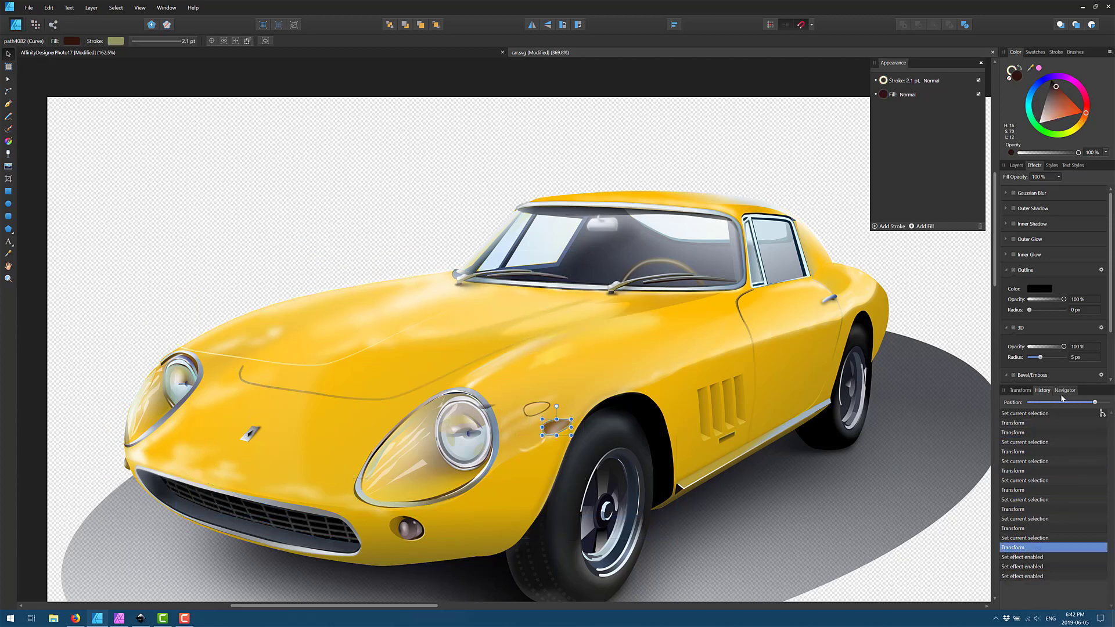